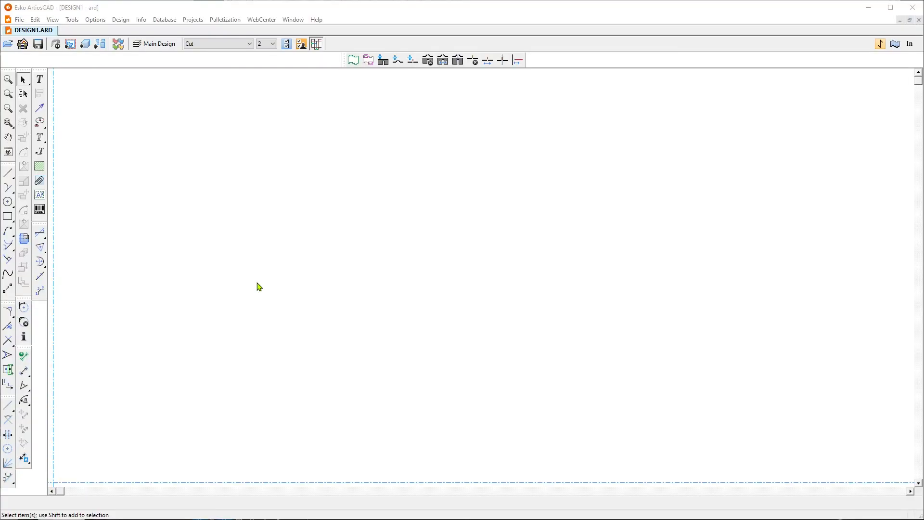
Start a rectangle at the origin with its horizontal size set to a new variable L, value 12, description Length
{"action": "left_click", "coordinate": [7, 216]}
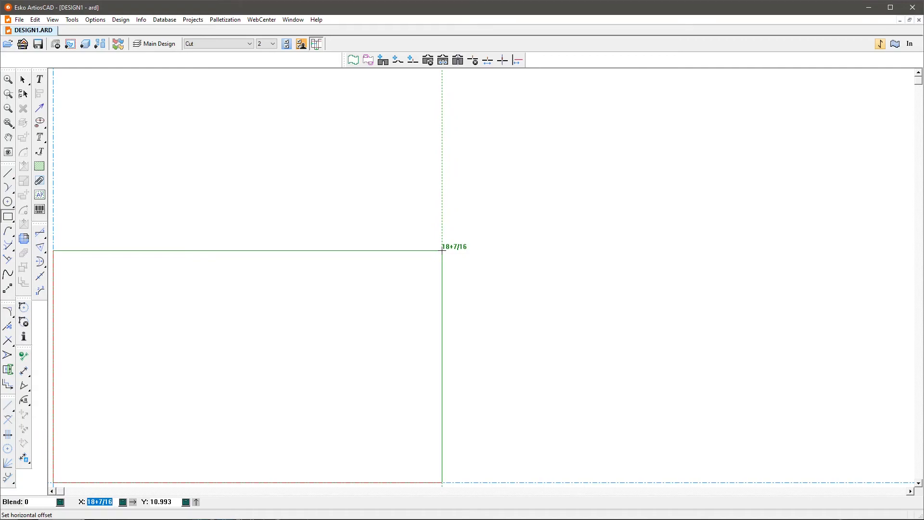
{"action": "type", "text": "L"}
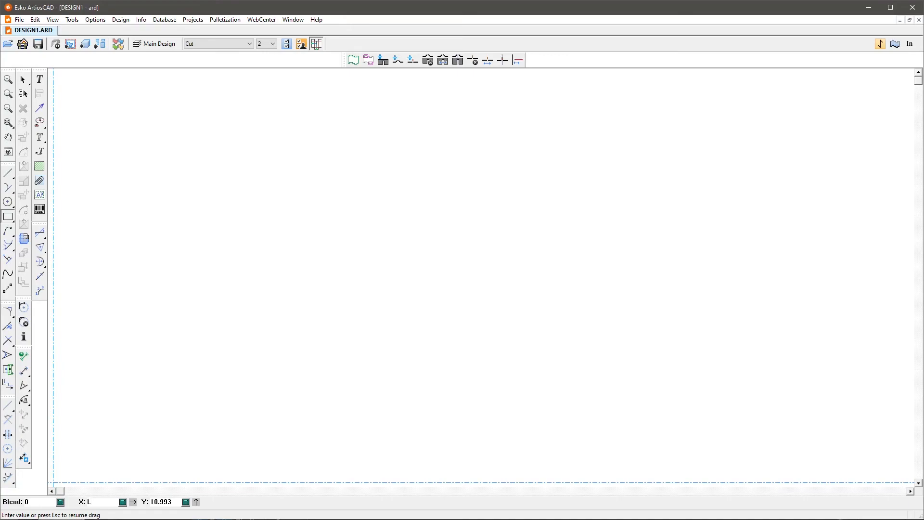
{"action": "key", "text": "Return"}
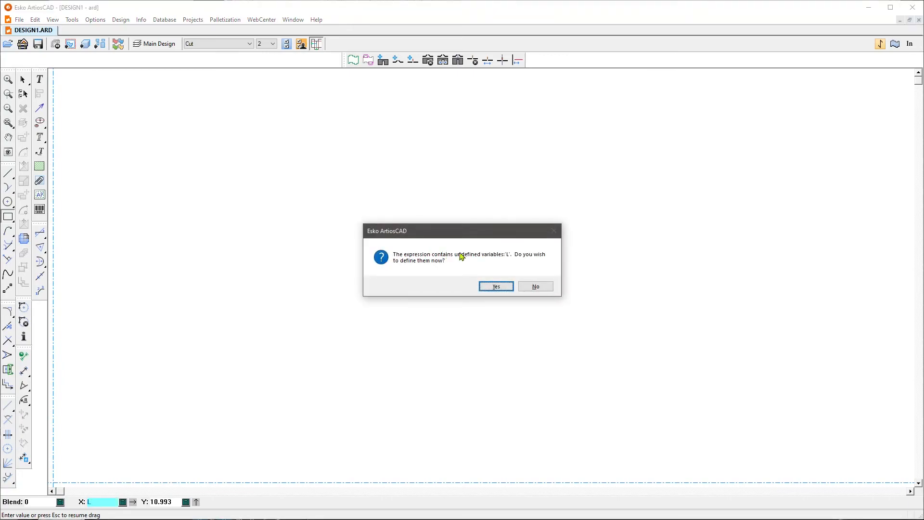
{"action": "left_click", "coordinate": [495, 286]}
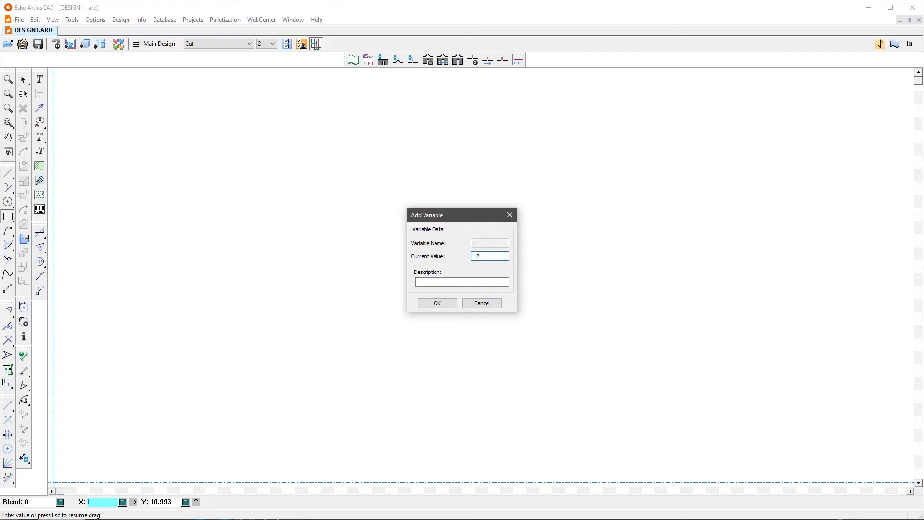
{"action": "left_click", "coordinate": [418, 282]}
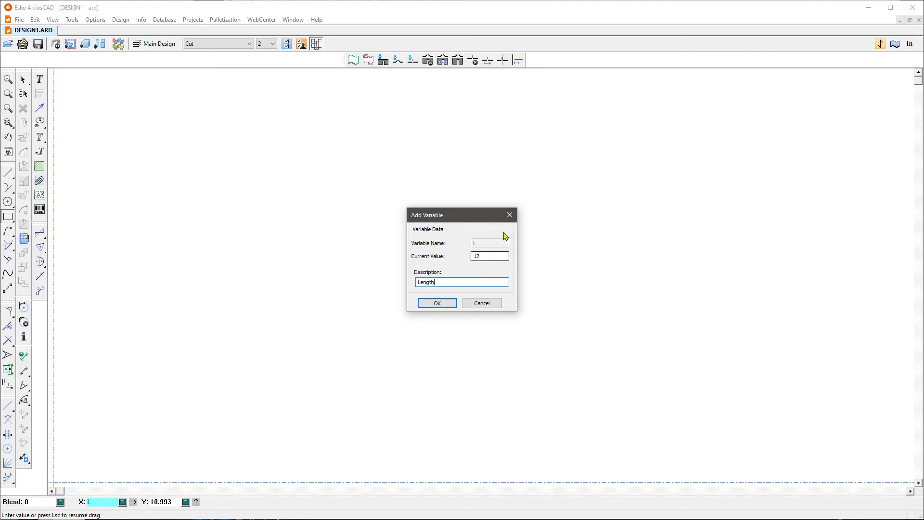
{"action": "left_click", "coordinate": [443, 306]}
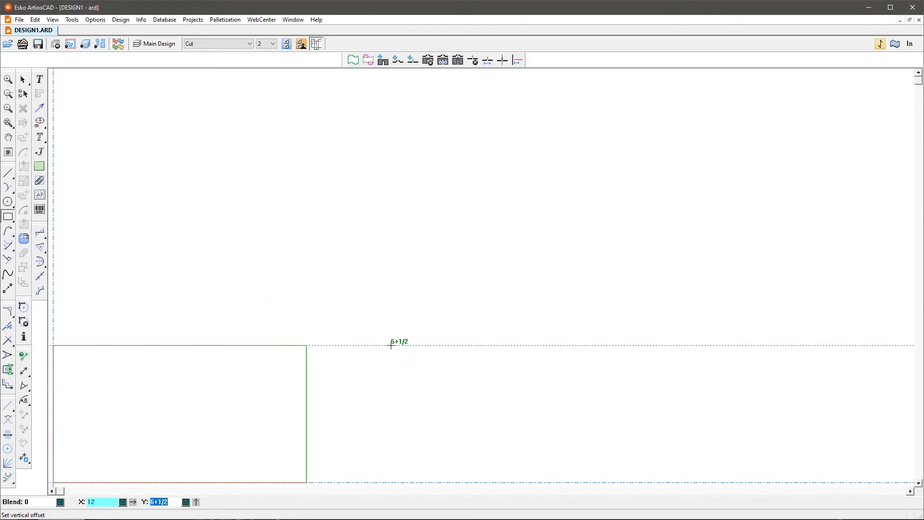
Complete the rectangle with its vertical size set to a new variable W, value 10, description Width
{"action": "type", "text": "W"}
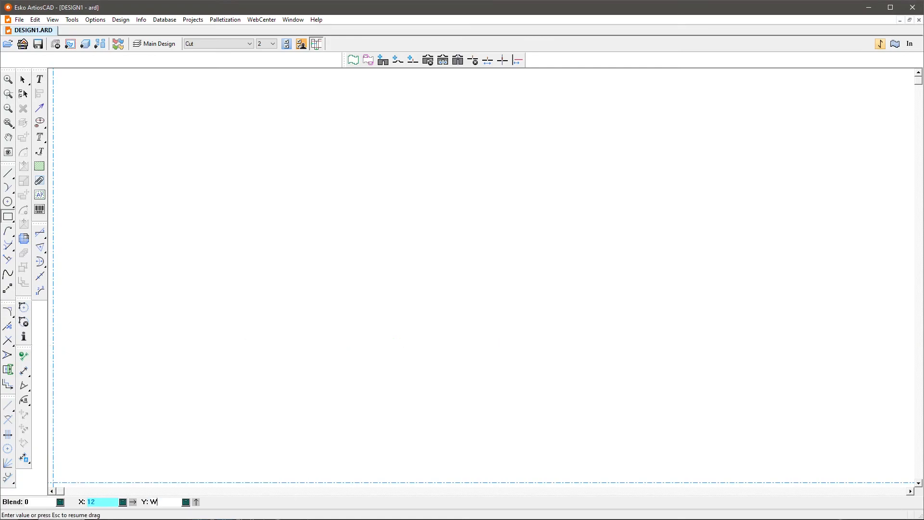
{"action": "key", "text": "Return"}
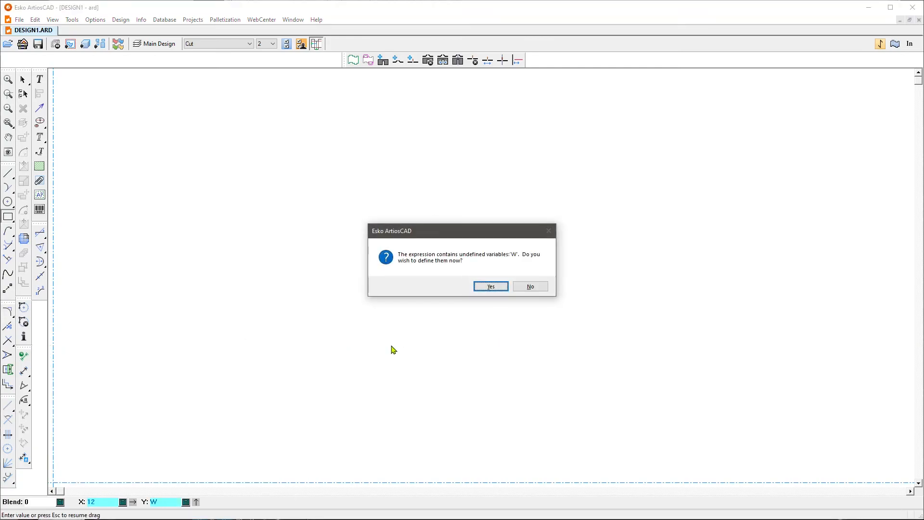
{"action": "key", "text": "Return"}
{"action": "type", "text": "10"}
{"action": "key", "text": "Tab"}
{"action": "type", "text": "W"}
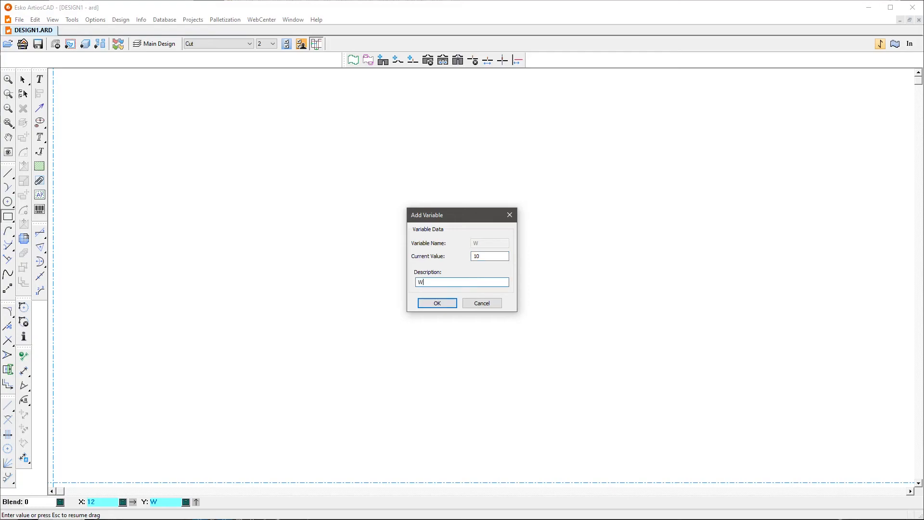
{"action": "type", "text": "idth"}
{"action": "left_click", "coordinate": [438, 303]}
{"action": "key", "text": "Escape"}
{"action": "scroll", "coordinate": [679, 157], "scroll_direction": "down", "scroll_amount": 1}
{"action": "scroll", "coordinate": [637, 183], "scroll_direction": "down", "scroll_amount": 1}
{"action": "scroll", "coordinate": [234, 248], "scroll_direction": "up", "scroll_amount": 1}
{"action": "scroll", "coordinate": [317, 359], "scroll_direction": "up", "scroll_amount": 1}
{"action": "scroll", "coordinate": [301, 368], "scroll_direction": "up", "scroll_amount": 1}
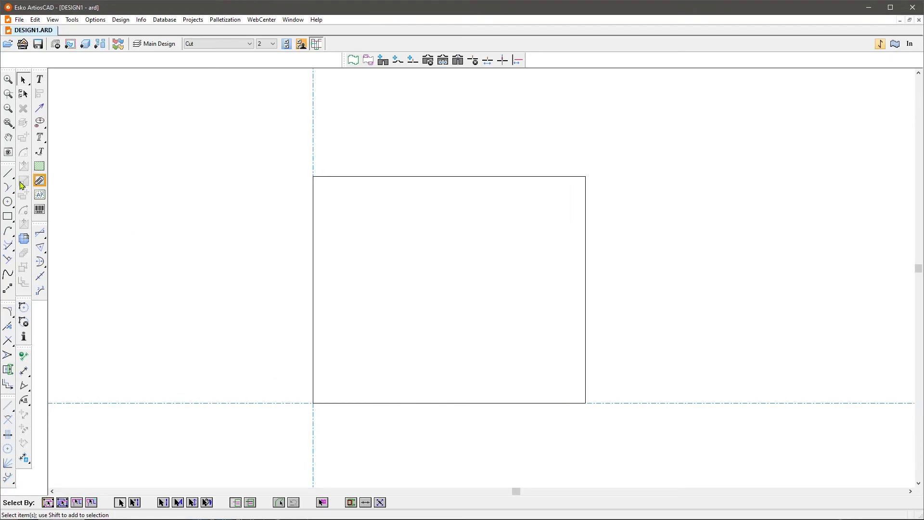
Draw a V of two lines from the rectangle's upper right corner through the bottom edge's midpoint to the upper left corner
{"action": "left_click", "coordinate": [15, 177]}
{"action": "left_click", "coordinate": [584, 176]}
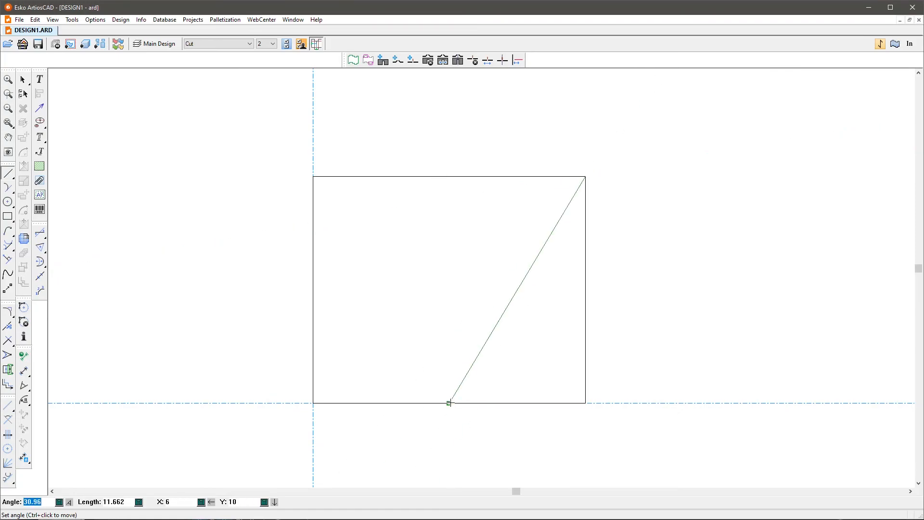
{"action": "left_click", "coordinate": [448, 402]}
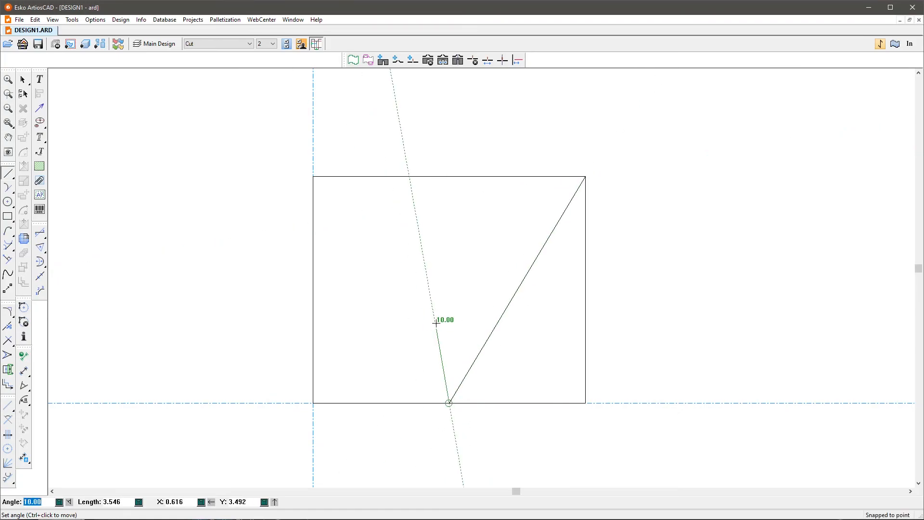
{"action": "left_click", "coordinate": [313, 177]}
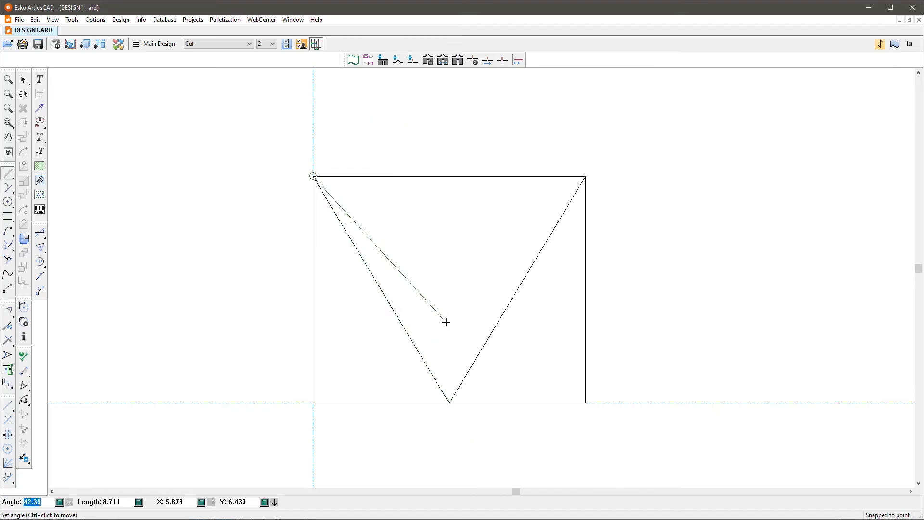
Change the line type of both V lines to Dimensions and text
{"action": "left_click", "coordinate": [23, 79]}
{"action": "left_click_drag", "start_coordinate": [343, 302], "coordinate": [512, 356]}
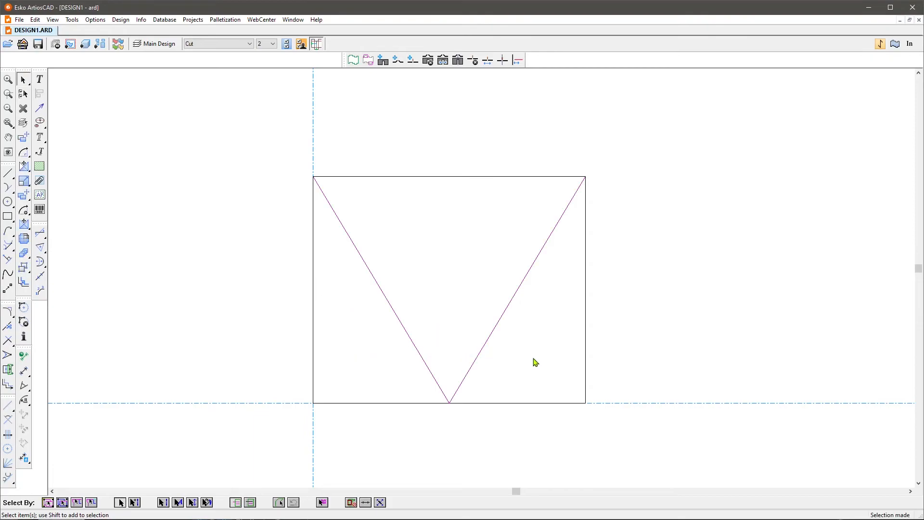
{"action": "key", "text": "alt+Return"}
{"action": "left_click", "coordinate": [449, 184]}
{"action": "left_click", "coordinate": [455, 215]}
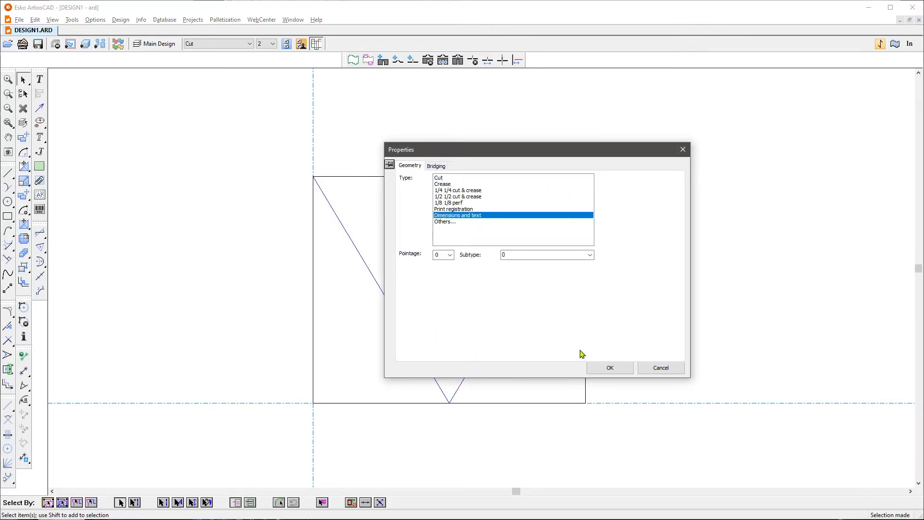
{"action": "left_click", "coordinate": [610, 367]}
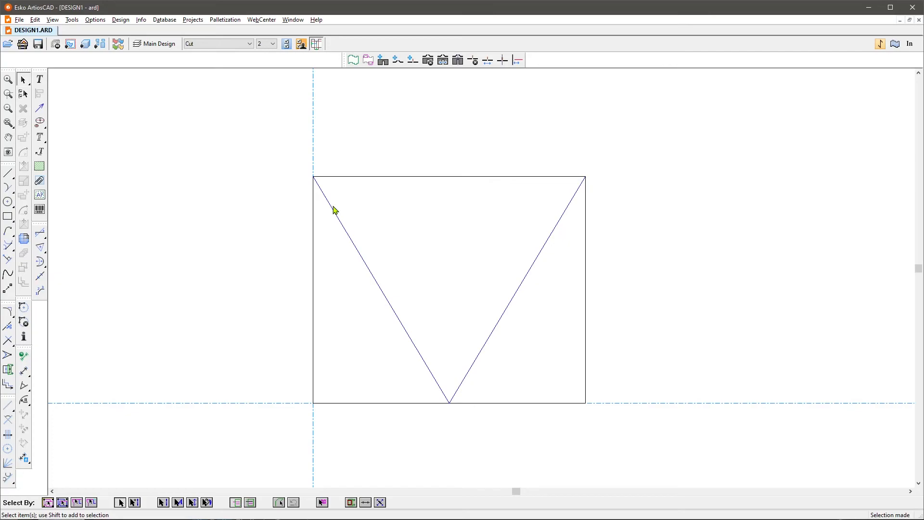
{"action": "left_click_drag", "start_coordinate": [379, 313], "coordinate": [531, 369]}
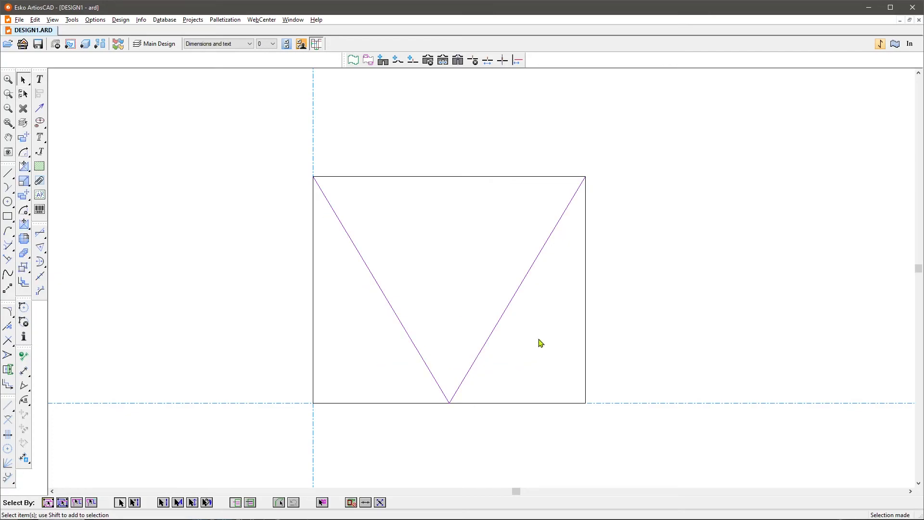
{"action": "left_click", "coordinate": [455, 295]}
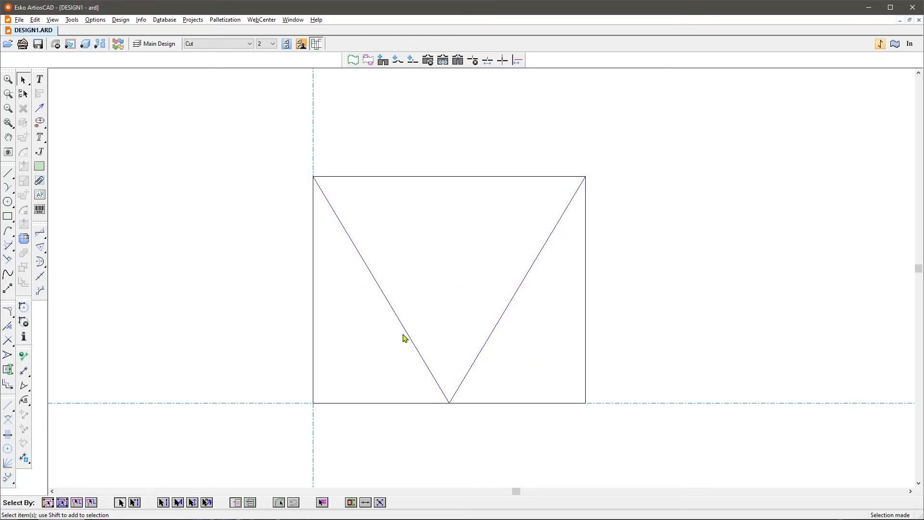
Draw an inverted V from the rectangle's lower left corner through the top edge's midpoint to the lower right corner
{"action": "left_click", "coordinate": [8, 173]}
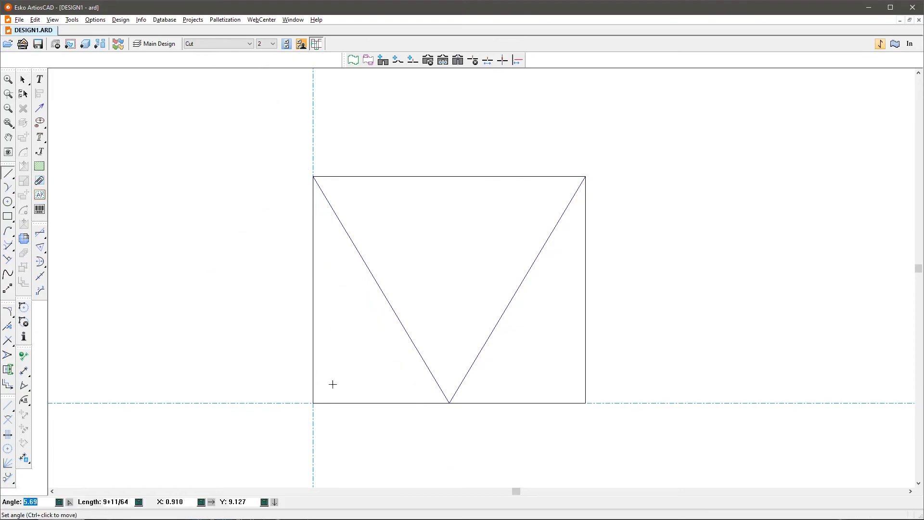
{"action": "left_click", "coordinate": [314, 403]}
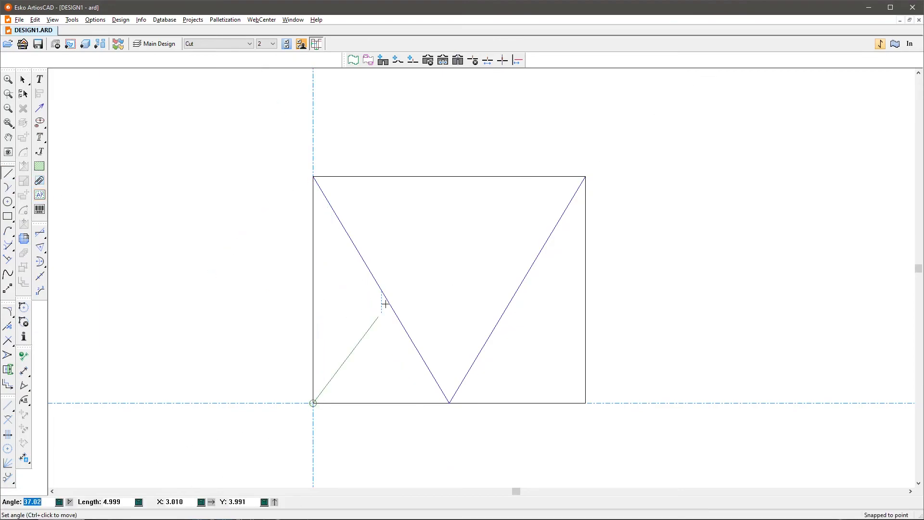
{"action": "left_click", "coordinate": [449, 176]}
{"action": "left_click", "coordinate": [584, 402]}
{"action": "key", "text": "Escape"}
Change the line type of the two inverted V lines to Dimensions and text
{"action": "left_click_drag", "start_coordinate": [398, 204], "coordinate": [517, 235]}
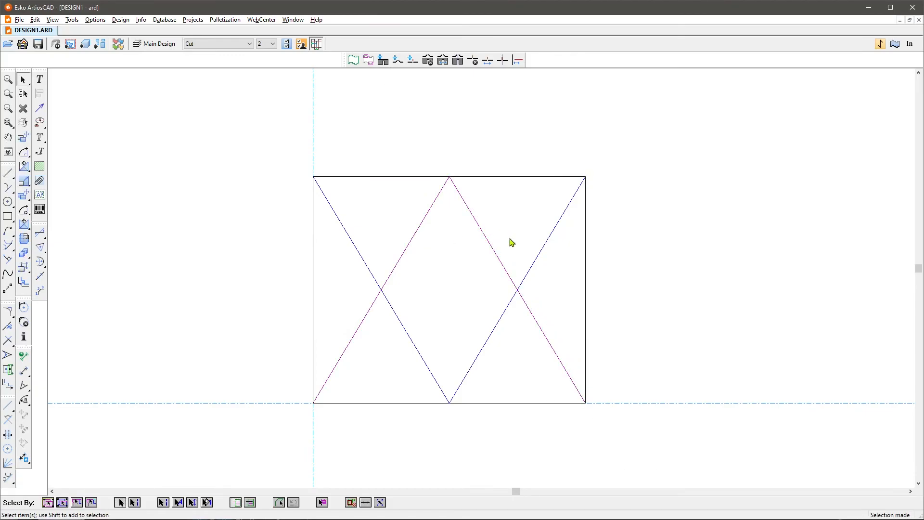
{"action": "double_click", "coordinate": [499, 239]}
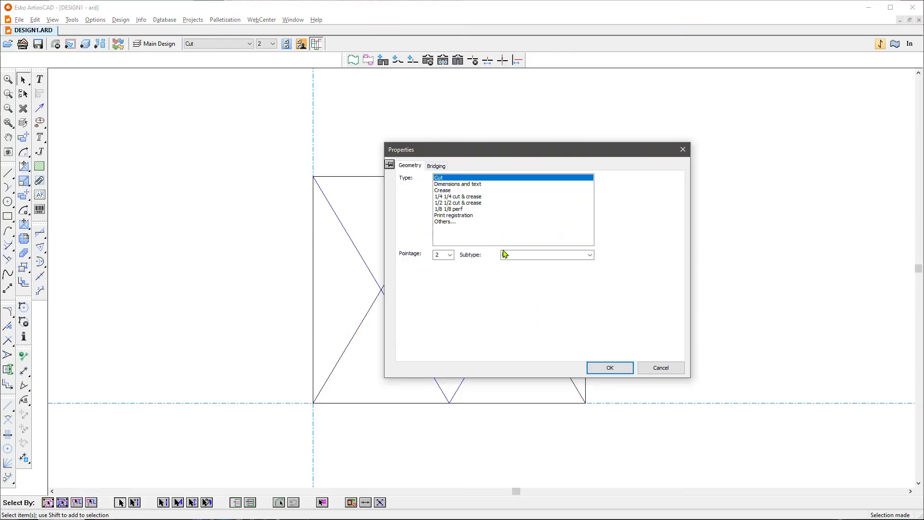
{"action": "left_click", "coordinate": [465, 185]}
{"action": "left_click", "coordinate": [610, 368]}
{"action": "left_click", "coordinate": [660, 254]}
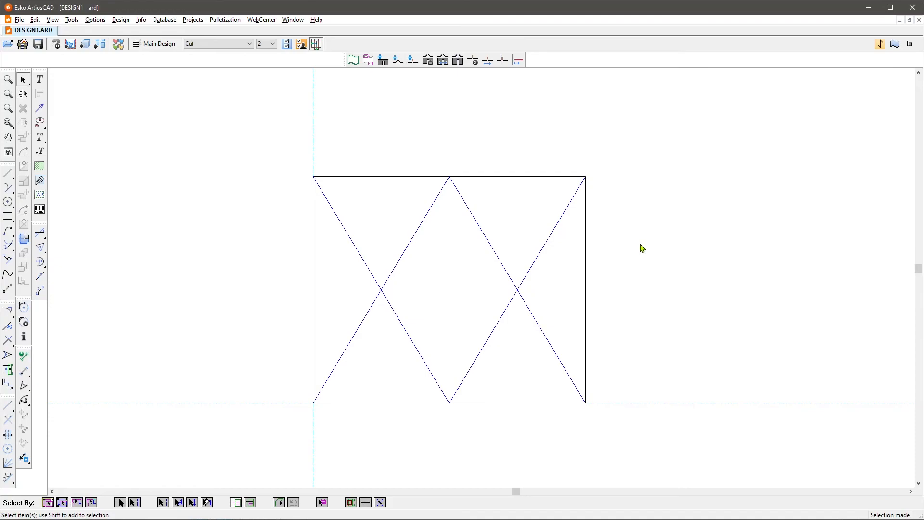
Dimension the rectangle's horizontal length between its left and right edges, placing the dimension above it
{"action": "scroll", "coordinate": [570, 125], "scroll_direction": "down", "scroll_amount": 1}
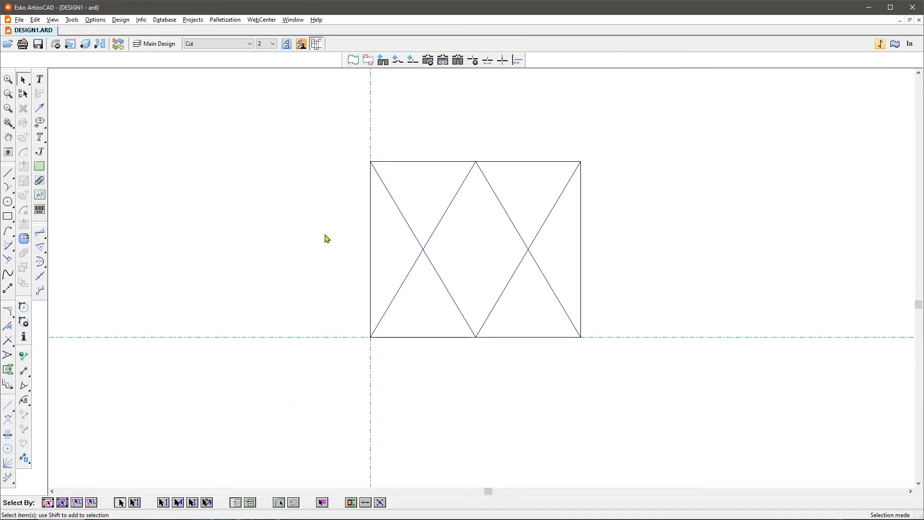
{"action": "left_click", "coordinate": [23, 370]}
{"action": "left_click", "coordinate": [495, 285]}
{"action": "left_click", "coordinate": [370, 214]}
{"action": "left_click", "coordinate": [580, 214]}
{"action": "left_click", "coordinate": [501, 144]}
Dimension the rectangle's height between its top and bottom edges, placing the dimension to its left
{"action": "left_click", "coordinate": [414, 161]}
{"action": "left_click", "coordinate": [414, 337]}
{"action": "left_click", "coordinate": [340, 230]}
{"action": "left_click", "coordinate": [487, 154]}
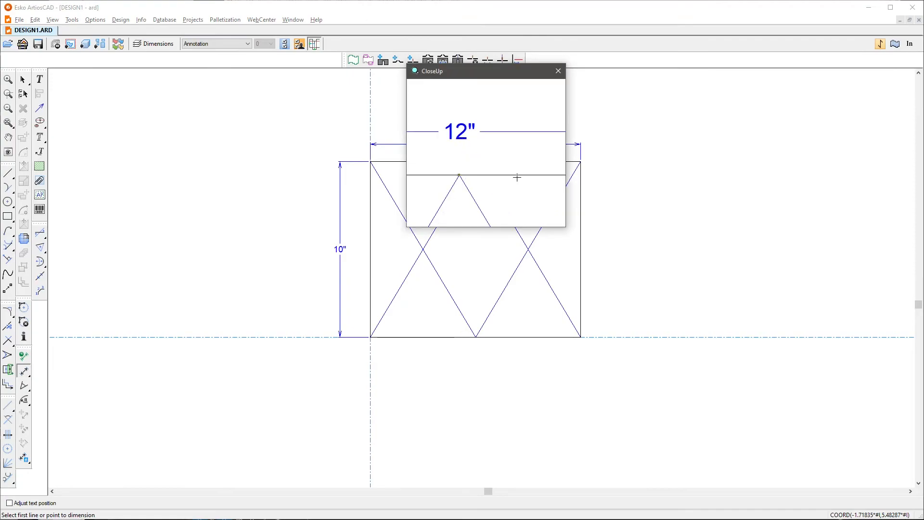
{"action": "left_click", "coordinate": [558, 71]}
{"action": "scroll", "coordinate": [546, 116], "scroll_direction": "down", "scroll_amount": 1}
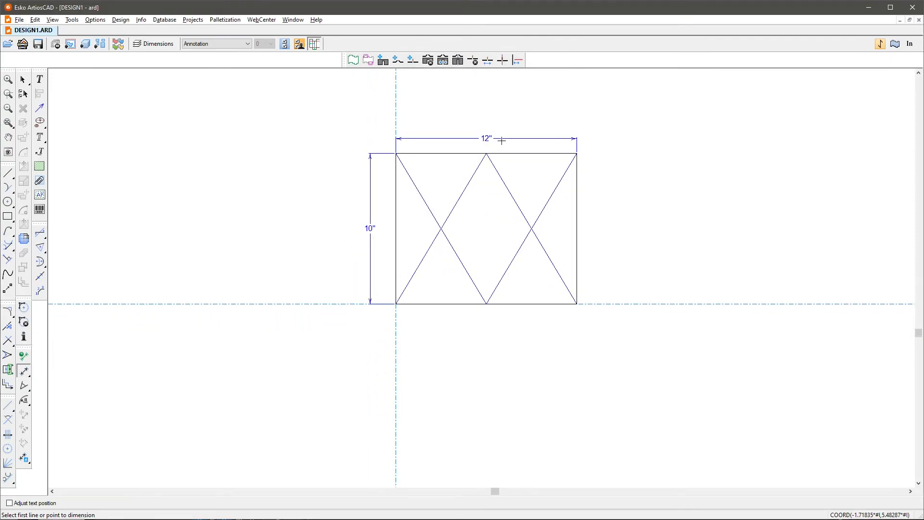
{"action": "key", "text": "Escape"}
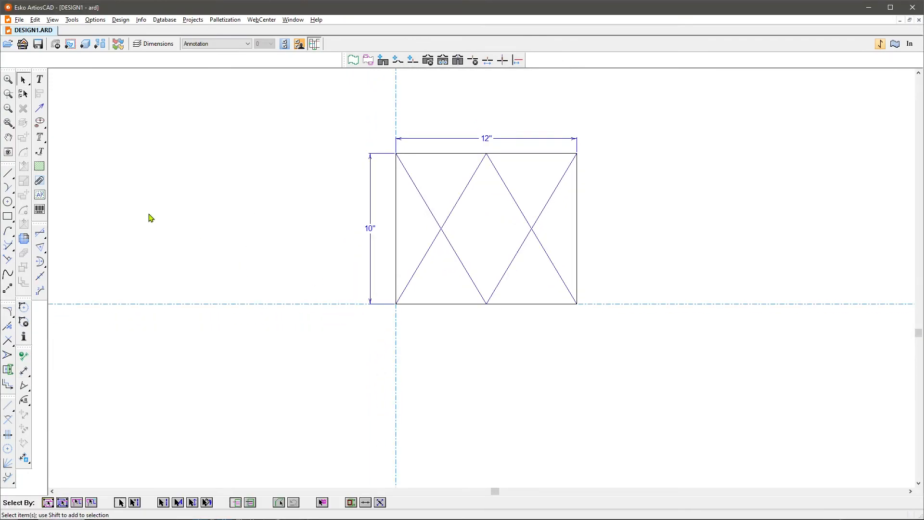
Start a vertical line at angle 0 below the rectangle, aligned with its left edge
{"action": "left_click", "coordinate": [7, 173]}
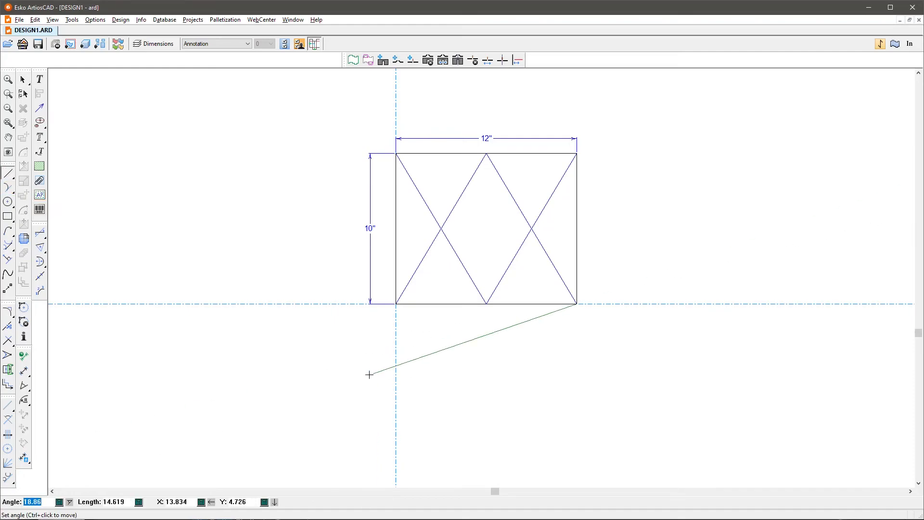
{"action": "left_click", "coordinate": [396, 346]}
{"action": "type", "text": "40"}
{"action": "key", "text": "Return"}
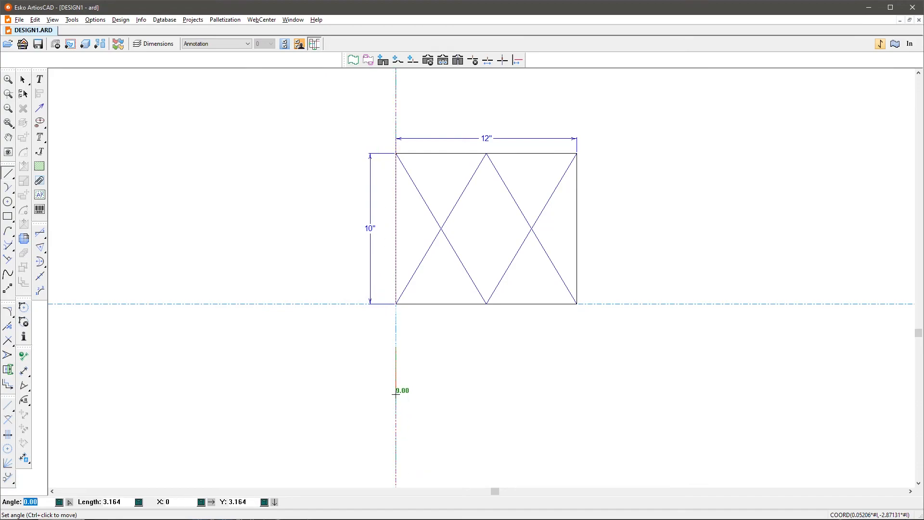
{"action": "left_click", "coordinate": [396, 394]}
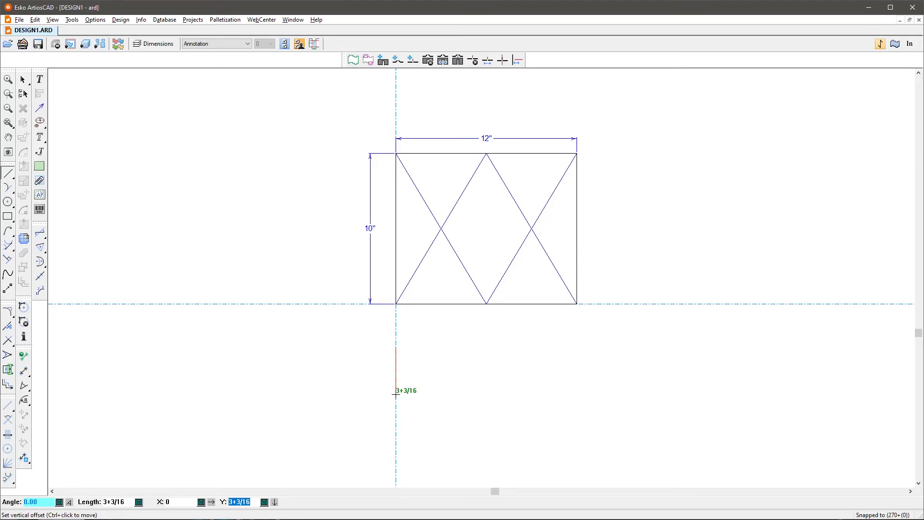
Set the line's vertical offset to a new variable D, value 8, description Depth
{"action": "type", "text": "d"}
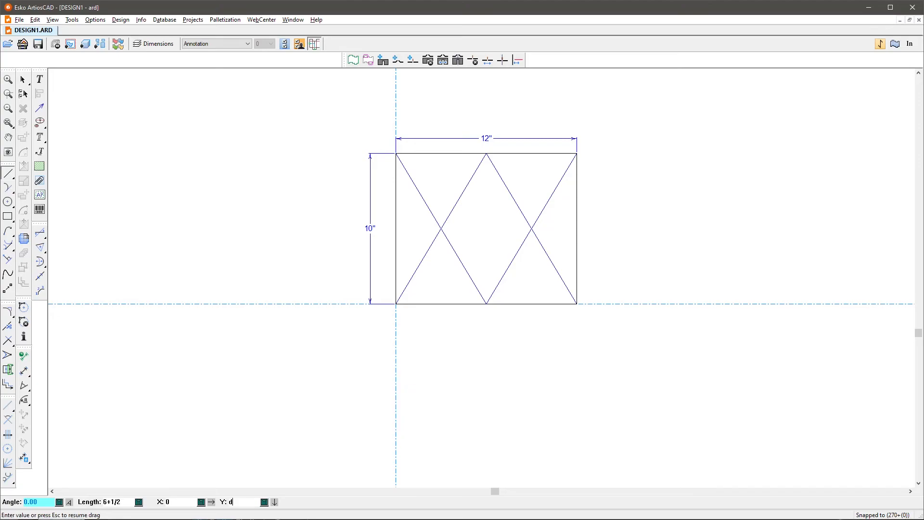
{"action": "key", "text": "Return"}
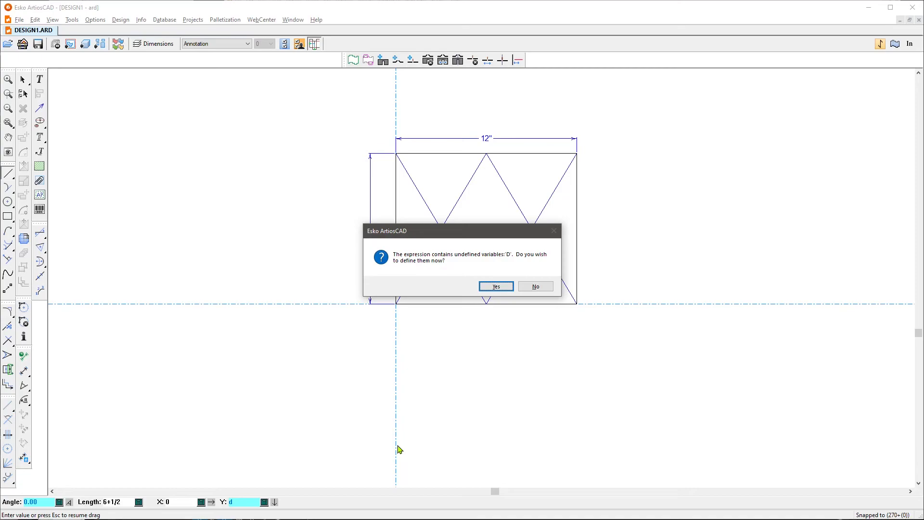
{"action": "key", "text": "Return"}
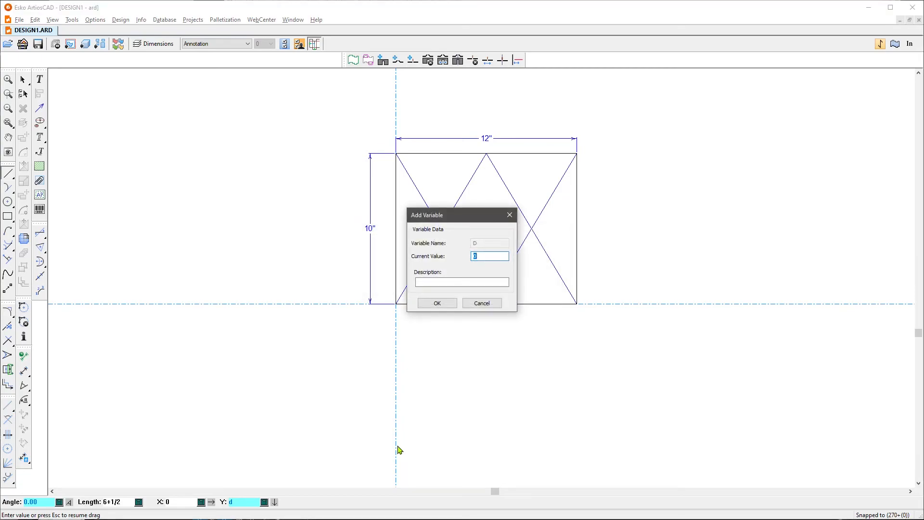
{"action": "type", "text": "8"}
{"action": "key", "text": "Tab"}
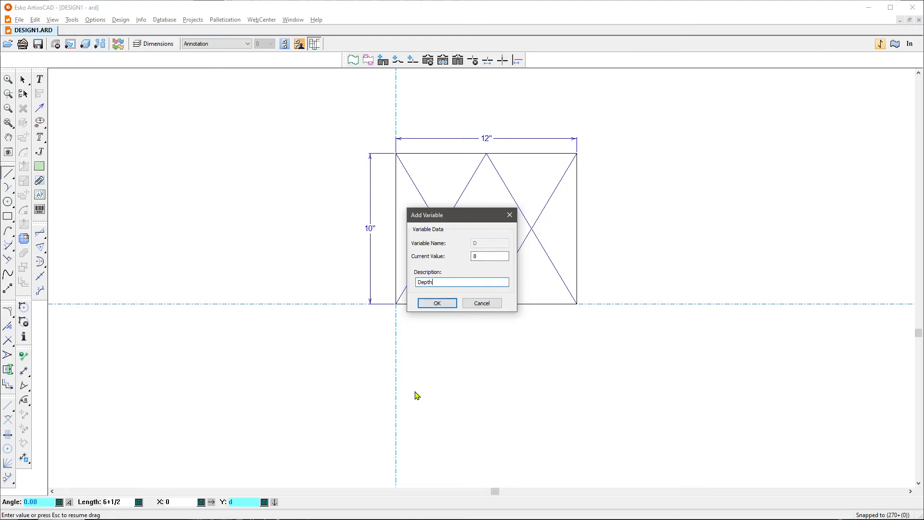
{"action": "left_click", "coordinate": [435, 303]}
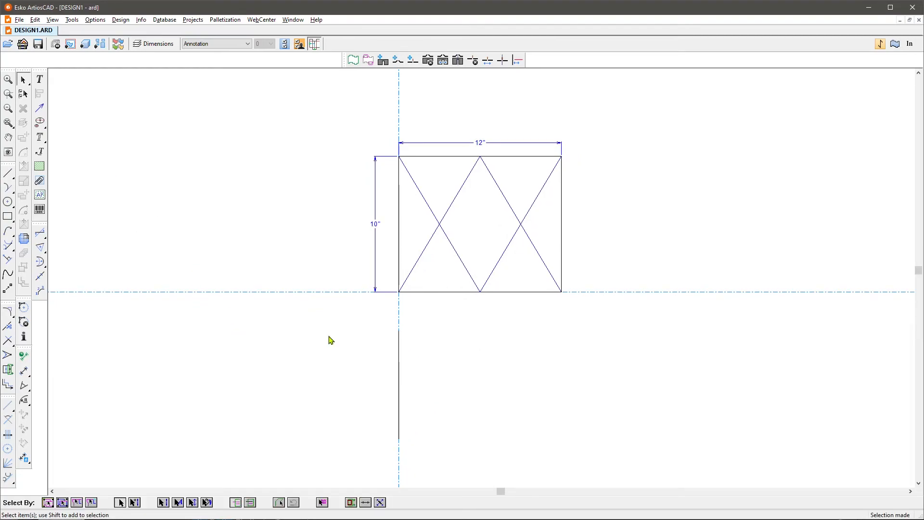
Start a rectangle from the vertical line below the first view and open its offset for expression entry
{"action": "left_click", "coordinate": [8, 219]}
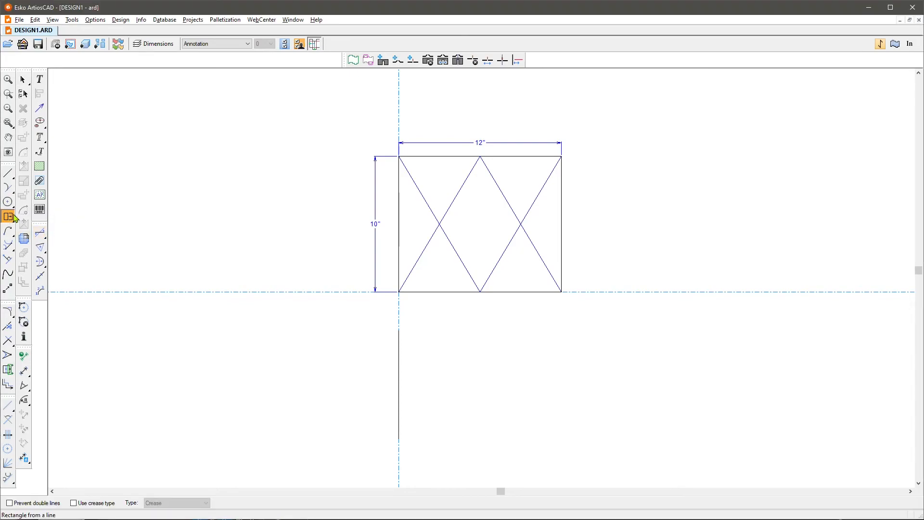
{"action": "left_click", "coordinate": [8, 217]}
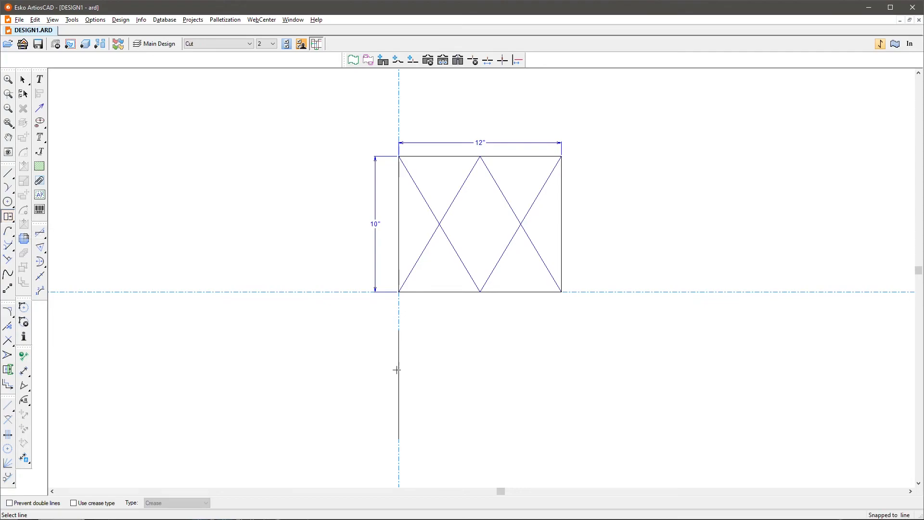
{"action": "left_click", "coordinate": [399, 372]}
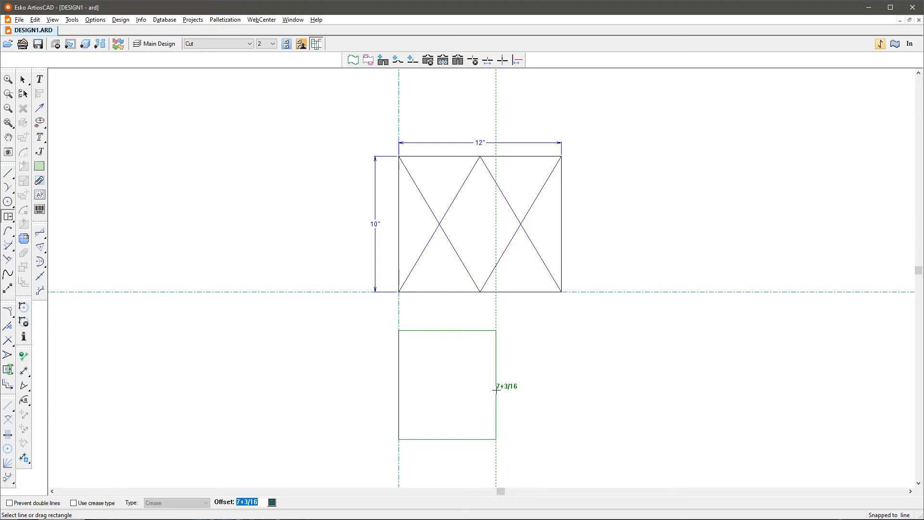
{"action": "right_click", "coordinate": [495, 389]}
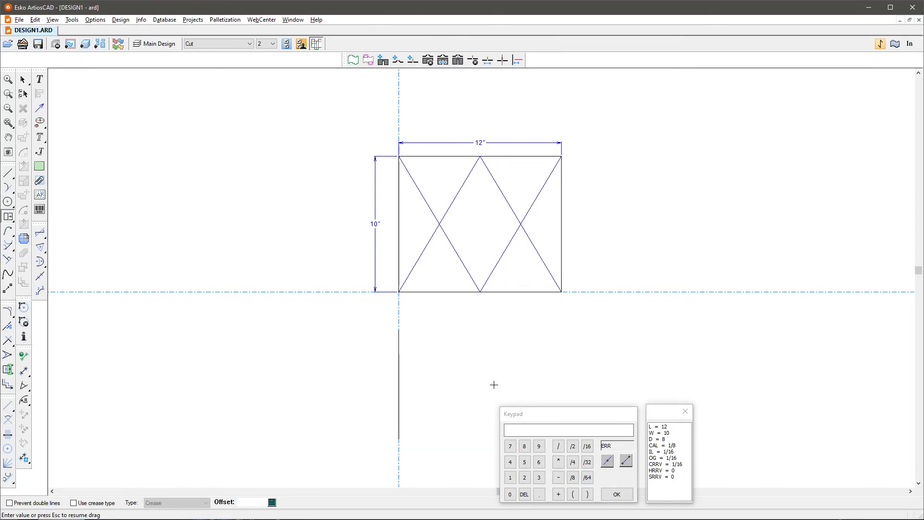
{"action": "left_click_drag", "start_coordinate": [529, 417], "coordinate": [440, 339]}
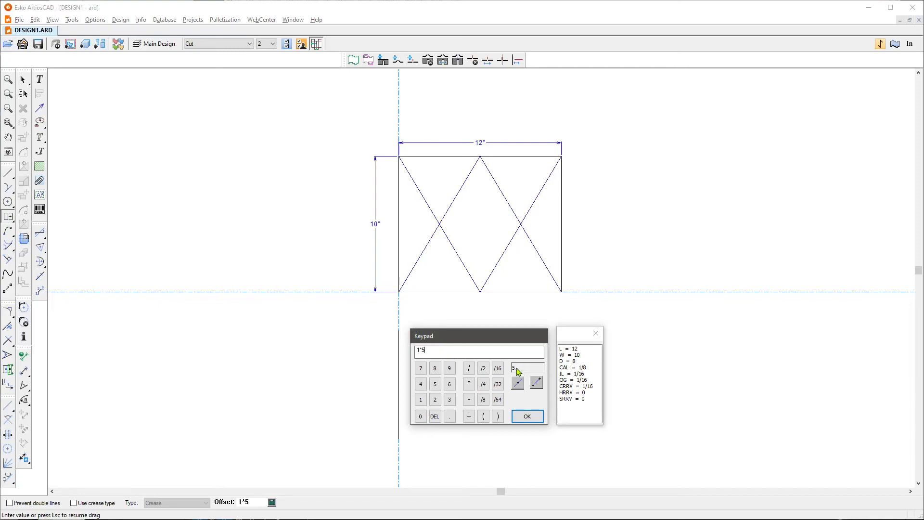
Clear the offset expression and use the absolute length of the diagonal partition line as its base
{"action": "double_click", "coordinate": [419, 350]}
{"action": "key", "text": "Delete"}
{"action": "left_click_drag", "start_coordinate": [572, 331], "coordinate": [567, 329]}
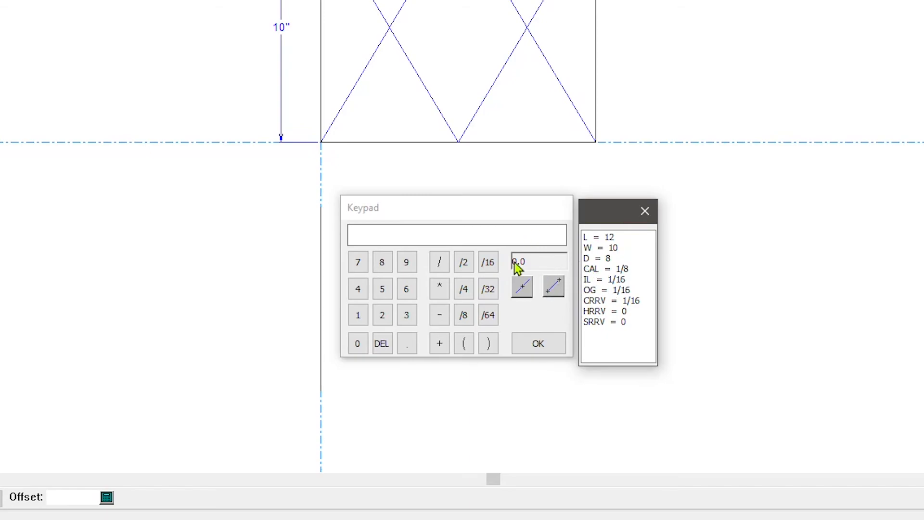
{"action": "left_click", "coordinate": [531, 271]}
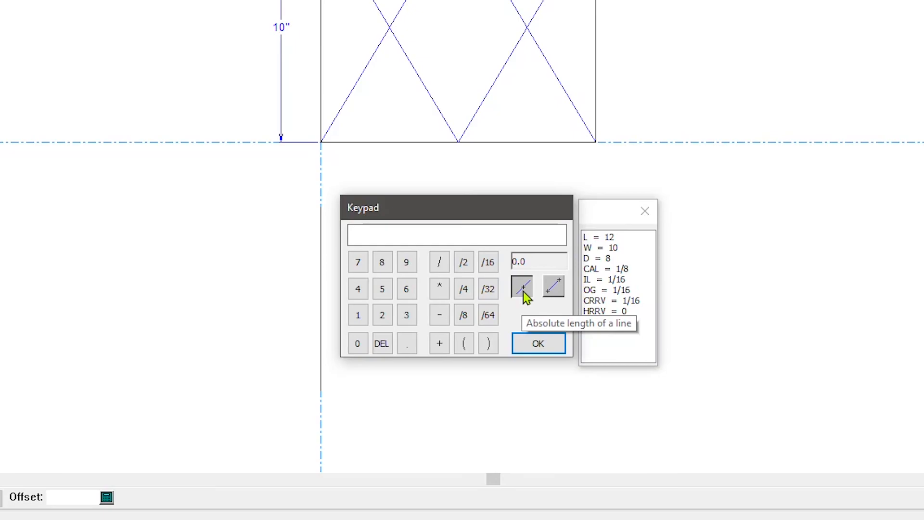
{"action": "left_click", "coordinate": [525, 295]}
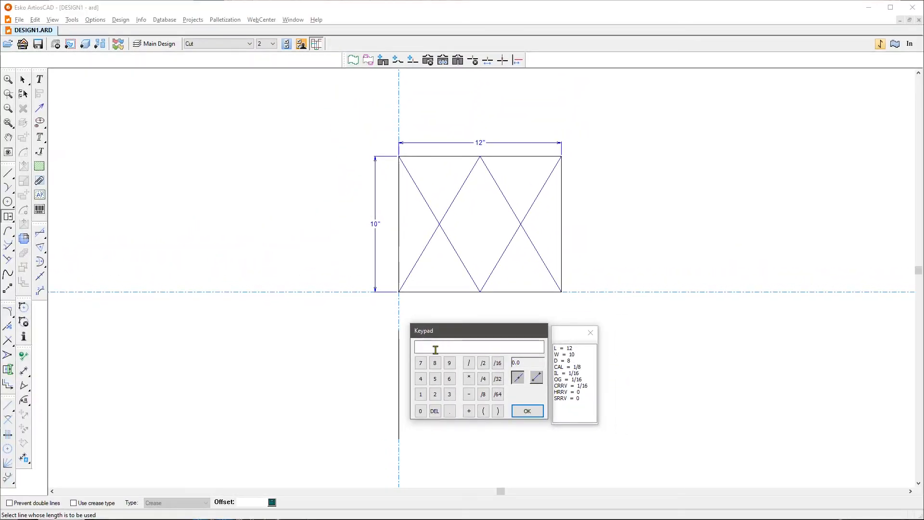
{"action": "left_click", "coordinate": [518, 378]}
{"action": "left_click", "coordinate": [455, 251]}
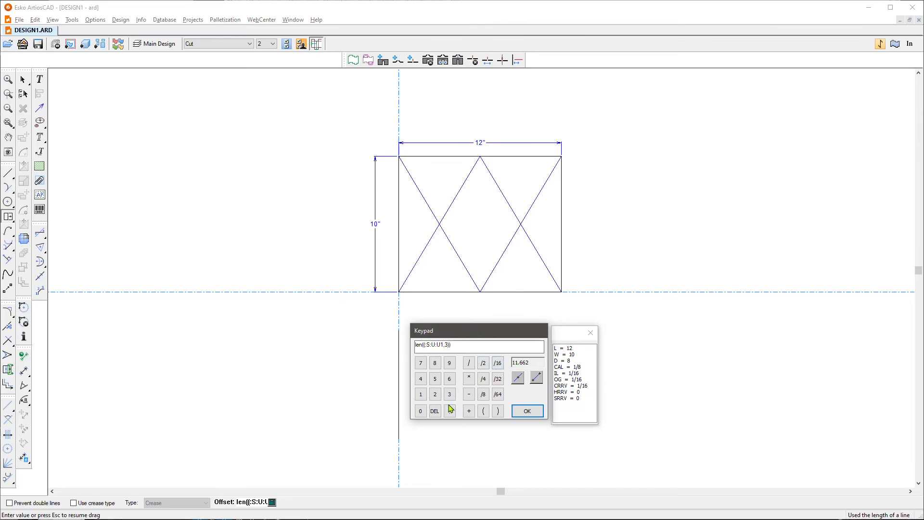
Subtract CAL, CAL and 2*CAL from the diagonal's length in the offset expression and create the rectangle
{"action": "left_click", "coordinate": [468, 394]}
{"action": "double_click", "coordinate": [564, 367]}
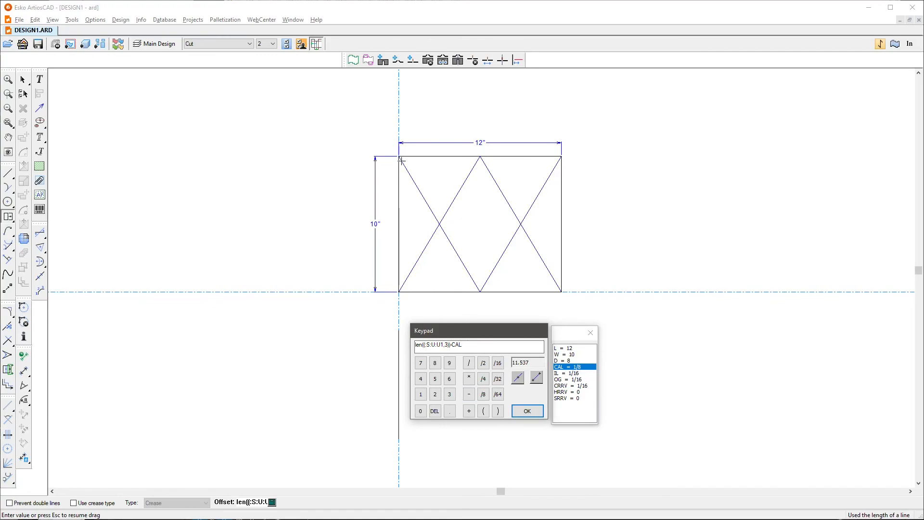
{"action": "left_click", "coordinate": [469, 394]}
{"action": "double_click", "coordinate": [575, 367]}
{"action": "left_click", "coordinate": [469, 394]}
{"action": "left_click", "coordinate": [435, 396]}
{"action": "left_click", "coordinate": [474, 378]}
{"action": "double_click", "coordinate": [563, 367]}
{"action": "double_click", "coordinate": [459, 346]}
{"action": "left_click", "coordinate": [461, 345]}
{"action": "left_click_drag", "start_coordinate": [454, 342], "coordinate": [461, 344]}
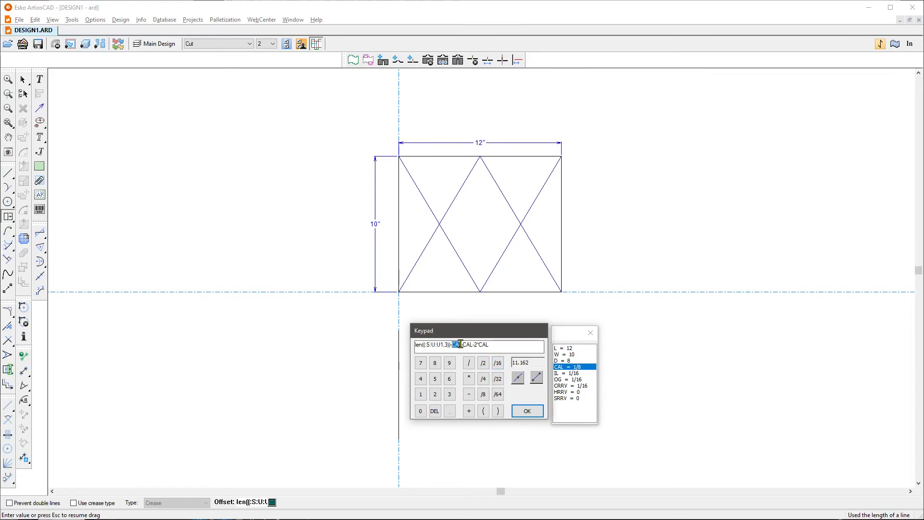
{"action": "left_click", "coordinate": [526, 413]}
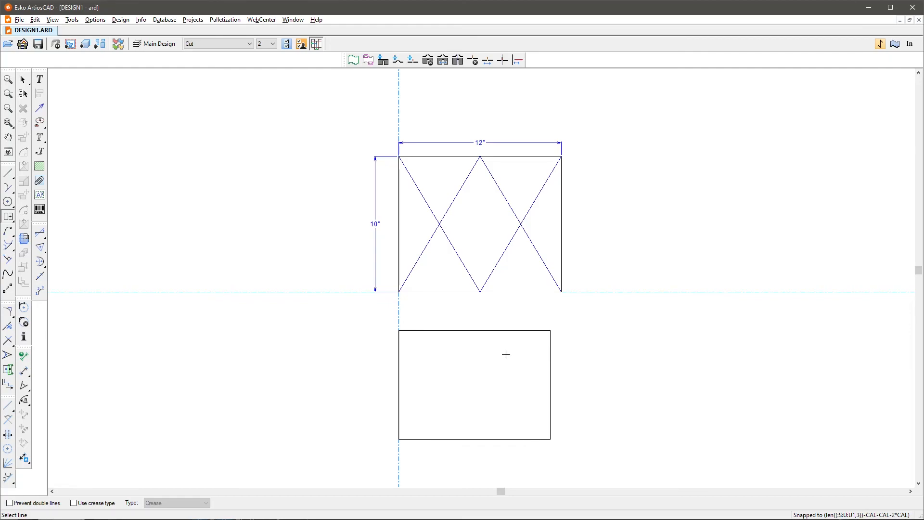
Offset the lower rectangle's top and right edges to its midpoints to create horizontal and vertical centre lines
{"action": "key", "text": "Escape"}
{"action": "left_click", "coordinate": [499, 330]}
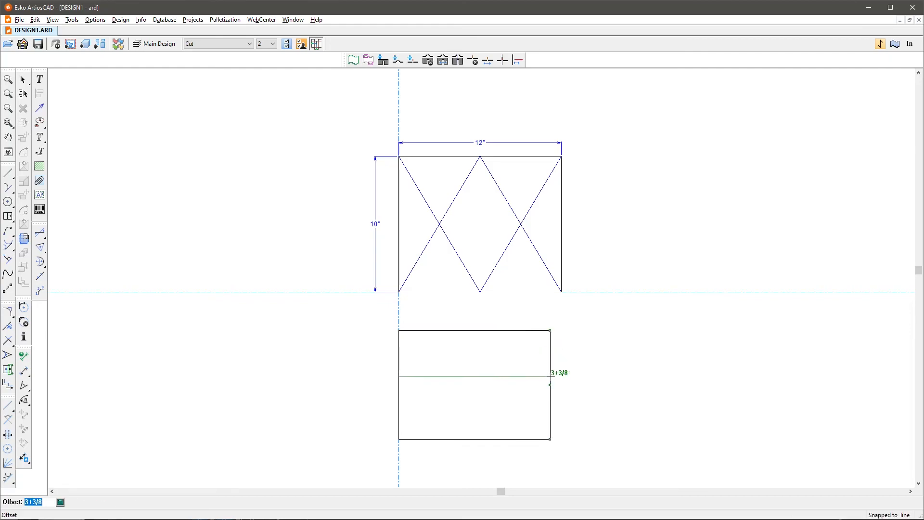
{"action": "left_click", "coordinate": [550, 384]}
{"action": "left_click", "coordinate": [551, 371]}
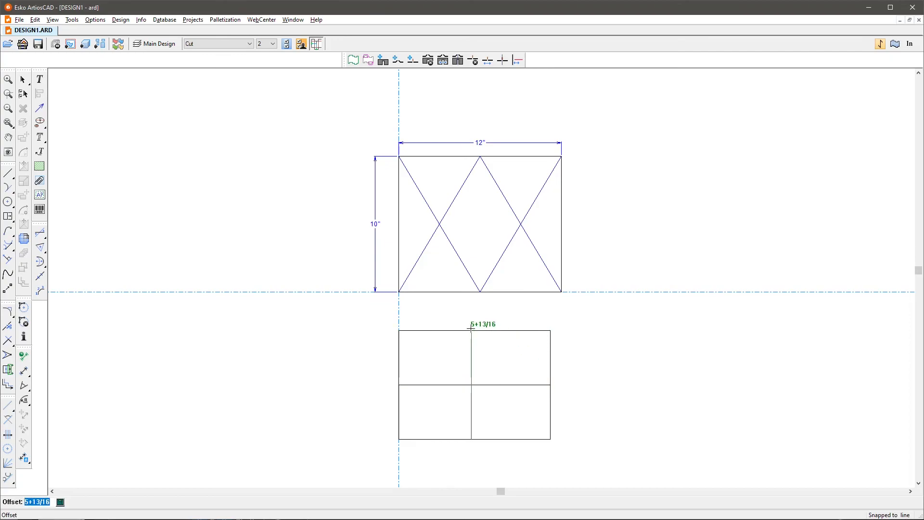
{"action": "left_click", "coordinate": [475, 331]}
Offset the vertical centre line to the left by CAL*1.5 and mirror the new line about the centre line
{"action": "left_click", "coordinate": [473, 362]}
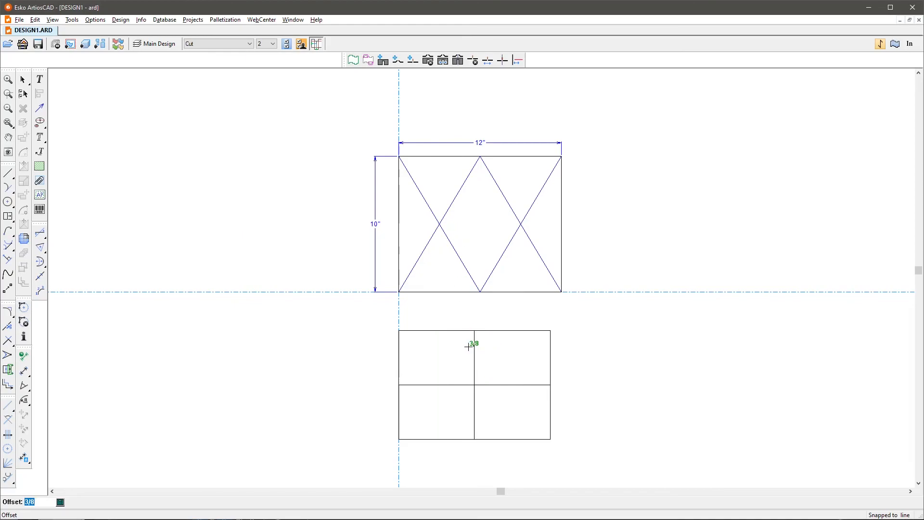
{"action": "right_click", "coordinate": [466, 345]}
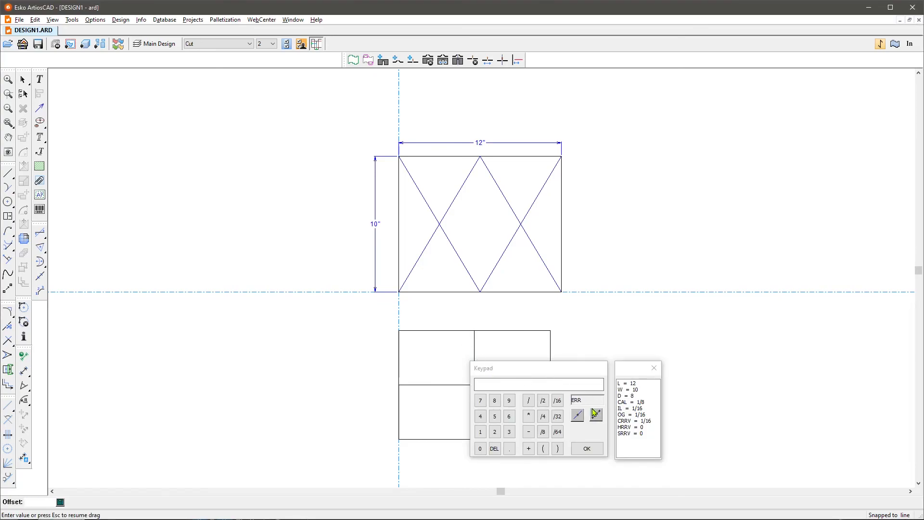
{"action": "double_click", "coordinate": [628, 402]}
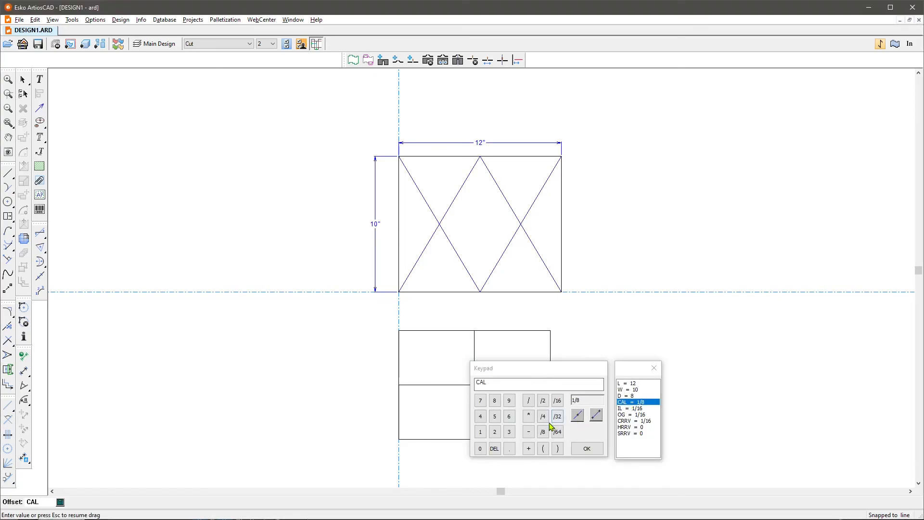
{"action": "left_click", "coordinate": [528, 415]}
{"action": "left_click", "coordinate": [481, 433]}
{"action": "left_click", "coordinate": [509, 447]}
{"action": "left_click", "coordinate": [494, 417]}
{"action": "left_click", "coordinate": [586, 449]}
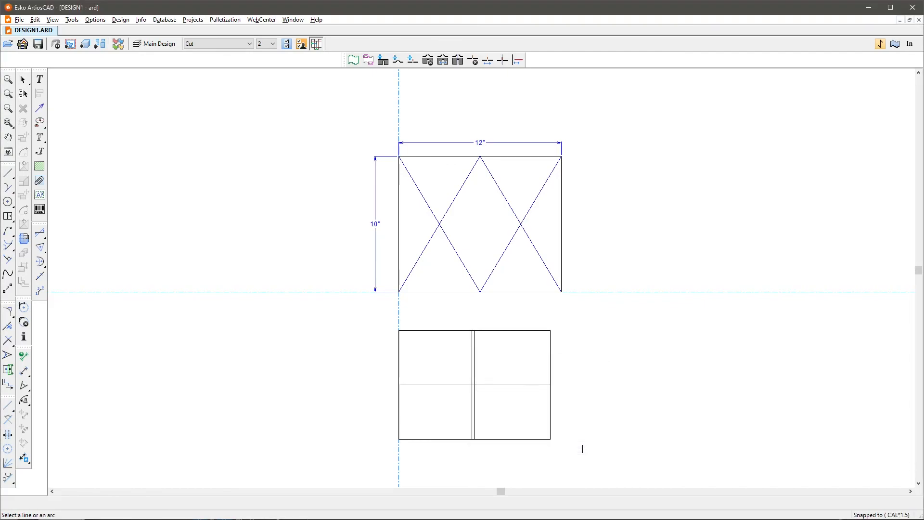
{"action": "left_click", "coordinate": [472, 355]}
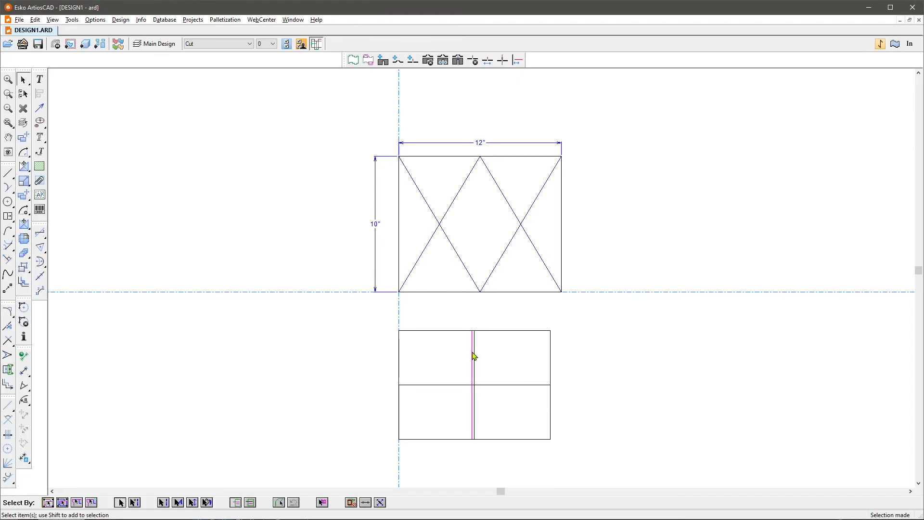
{"action": "left_click", "coordinate": [473, 354]}
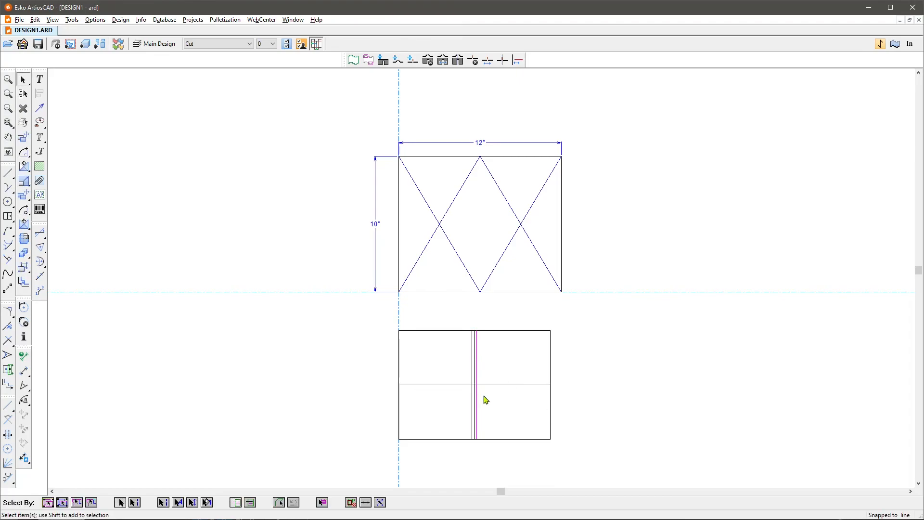
Trim the two slot lines and the horizontal centre line against each other to form the slot's closed bottom end
{"action": "scroll", "coordinate": [484, 390], "scroll_direction": "up", "scroll_amount": 10}
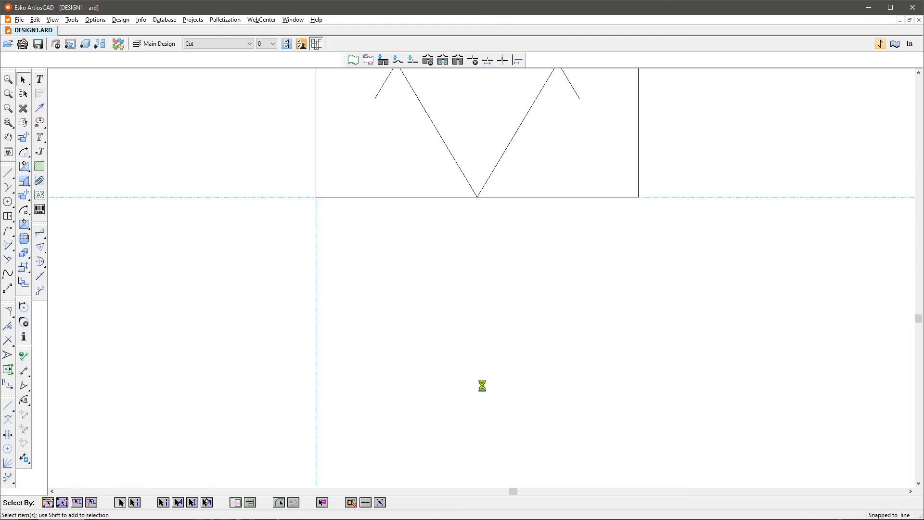
{"action": "key", "text": "t"}
{"action": "left_click", "coordinate": [460, 365]}
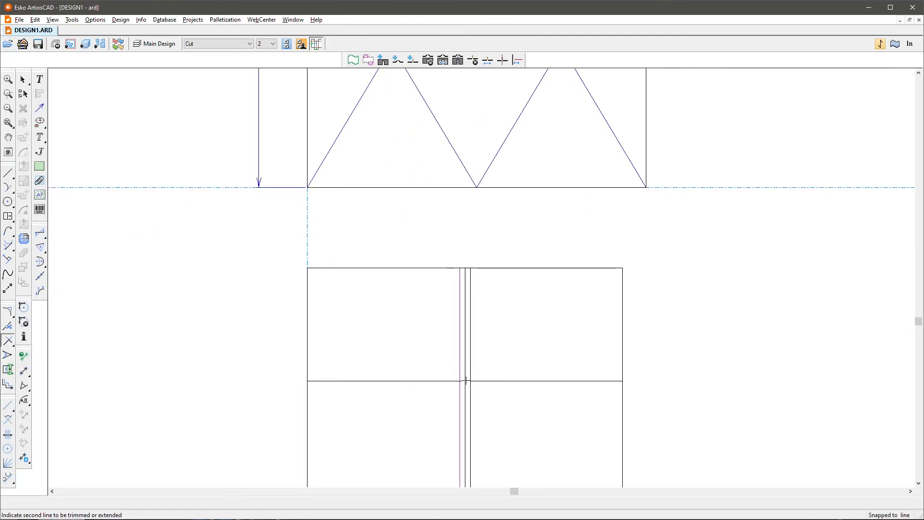
{"action": "left_click", "coordinate": [467, 382]}
{"action": "left_click", "coordinate": [467, 382]}
{"action": "left_click", "coordinate": [472, 367]}
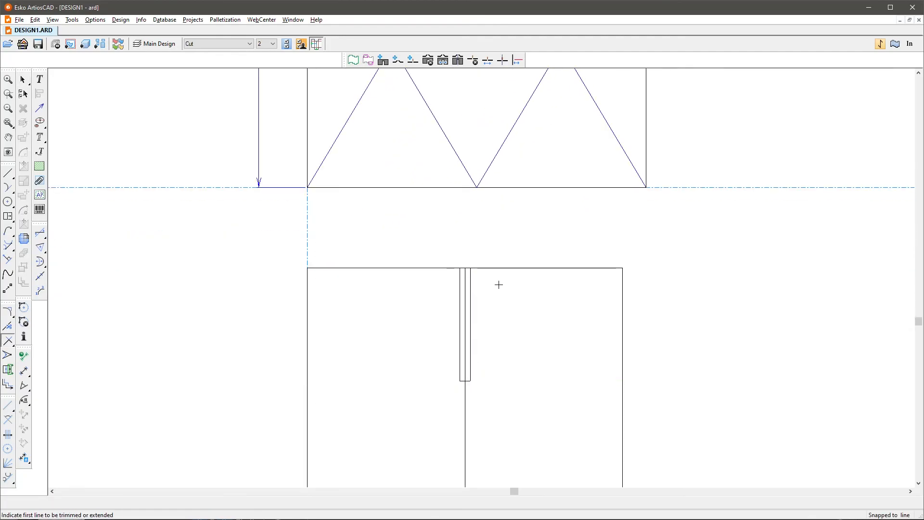
{"action": "key", "text": "Escape"}
Delete the vertical centre line running through the slot
{"action": "scroll", "coordinate": [468, 233], "scroll_direction": "down", "scroll_amount": 1}
{"action": "left_click", "coordinate": [465, 404]}
{"action": "key", "text": "Delete"}
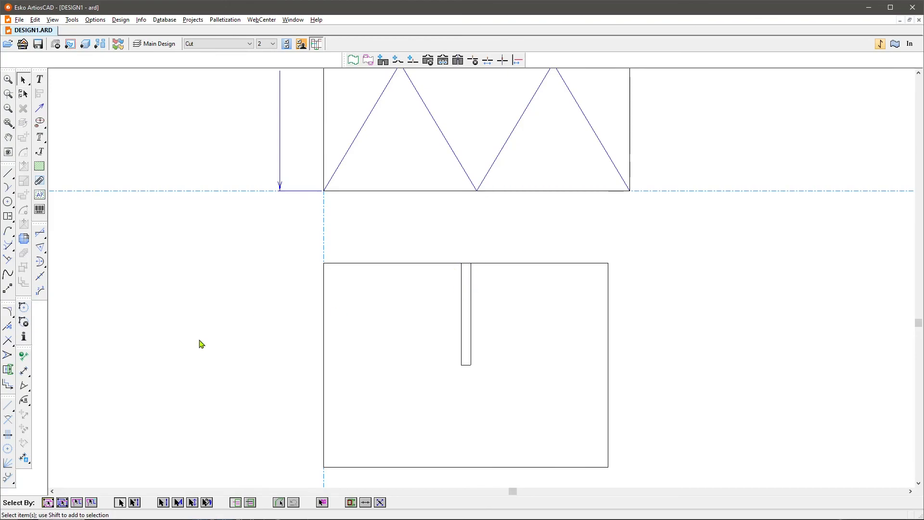
{"action": "left_click", "coordinate": [8, 340]}
{"action": "left_click", "coordinate": [54, 340]}
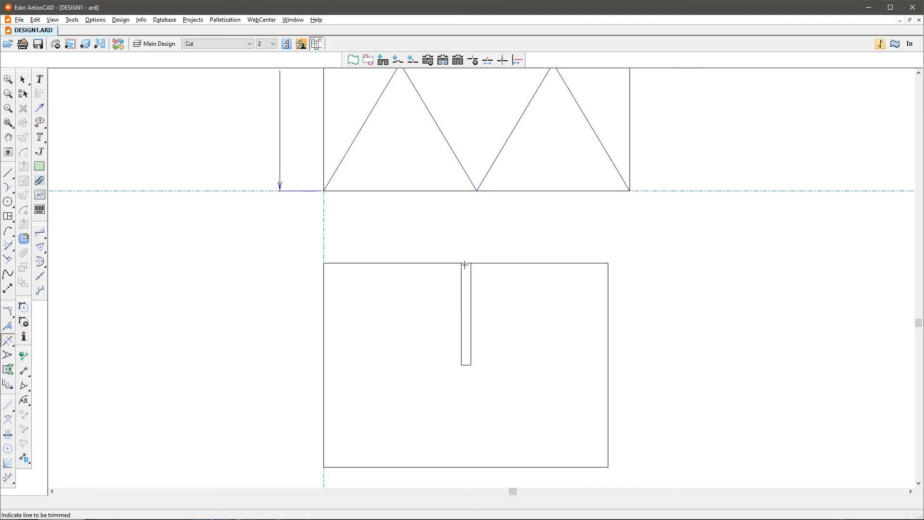
{"action": "key", "text": "ctrl+z"}
Break the panel's top edge at the slot's upper-left corner
{"action": "left_click", "coordinate": [7, 327]}
{"action": "left_click", "coordinate": [439, 263]}
{"action": "left_click", "coordinate": [461, 264]}
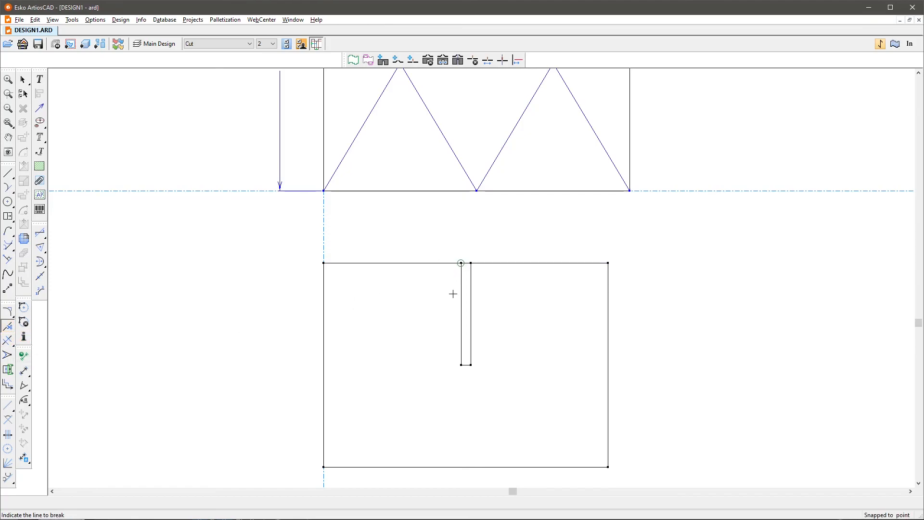
{"action": "key", "text": "Escape"}
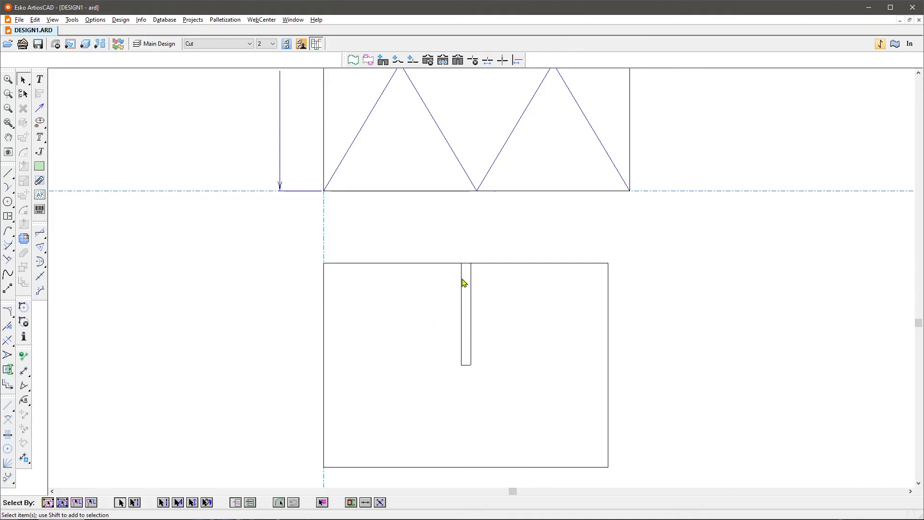
Trim the panel's top edge back to both sides of the slot so the slot is open at the top
{"action": "key", "text": "t"}
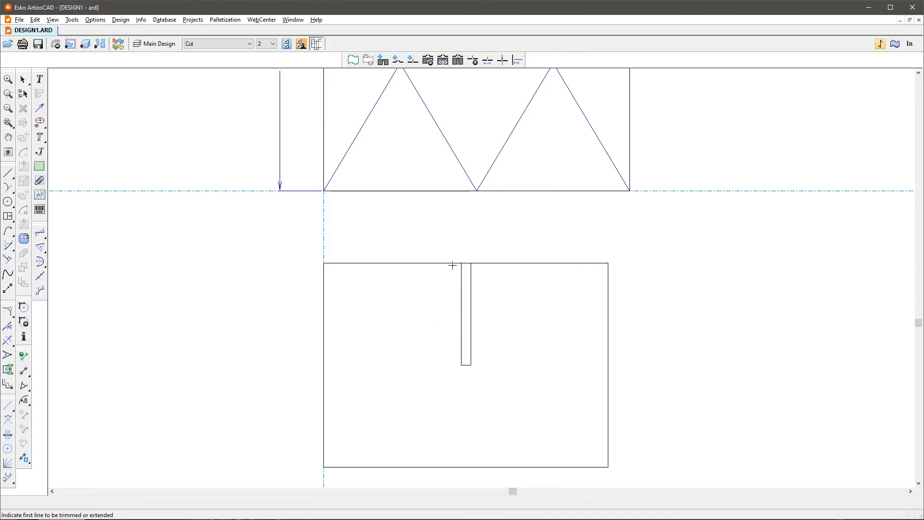
{"action": "left_click", "coordinate": [453, 263]}
{"action": "left_click", "coordinate": [460, 274]}
{"action": "left_click", "coordinate": [471, 274]}
{"action": "left_click", "coordinate": [480, 268]}
Set the blend radius to a new variable B with value 1/2 and description Blend Radius
{"action": "left_click", "coordinate": [8, 312]}
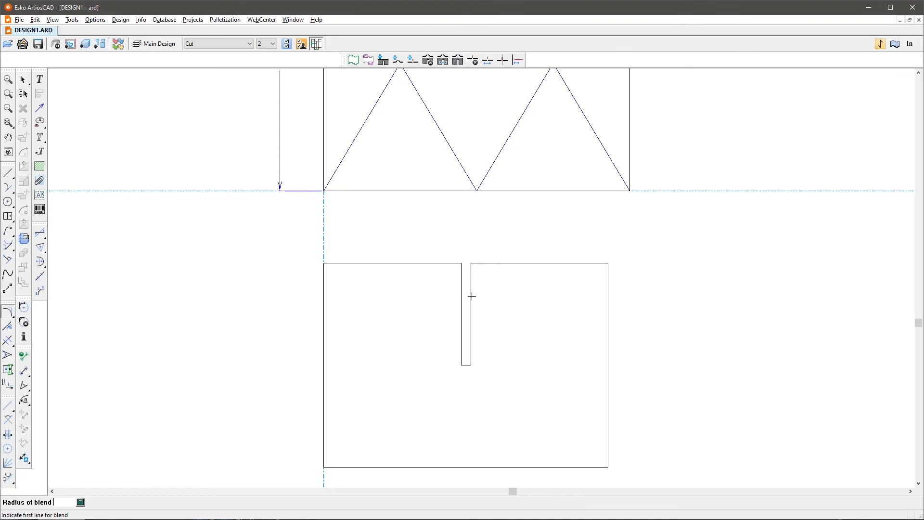
{"action": "key", "text": "Return"}
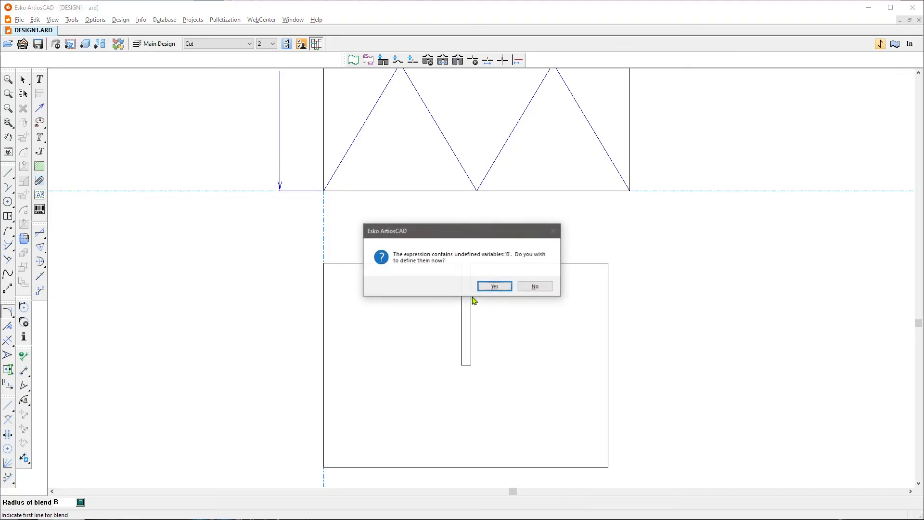
{"action": "left_click", "coordinate": [495, 287]}
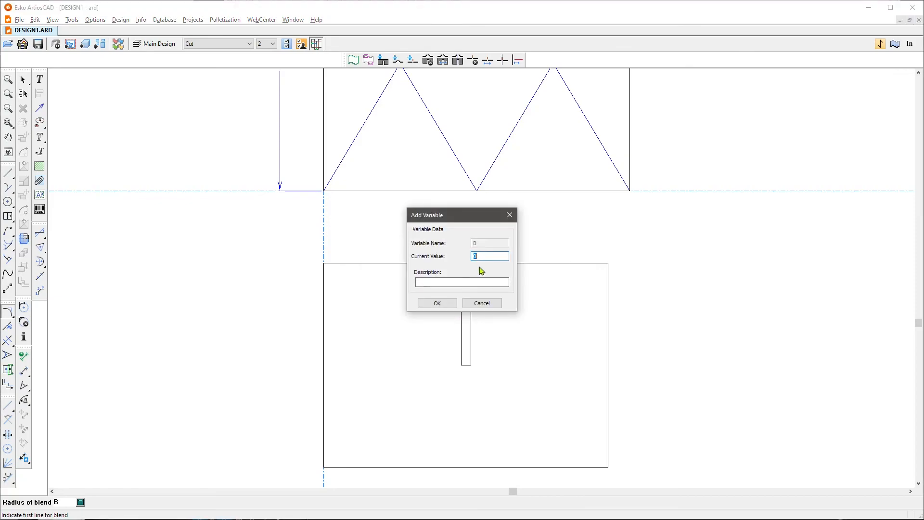
{"action": "key", "text": "Tab"}
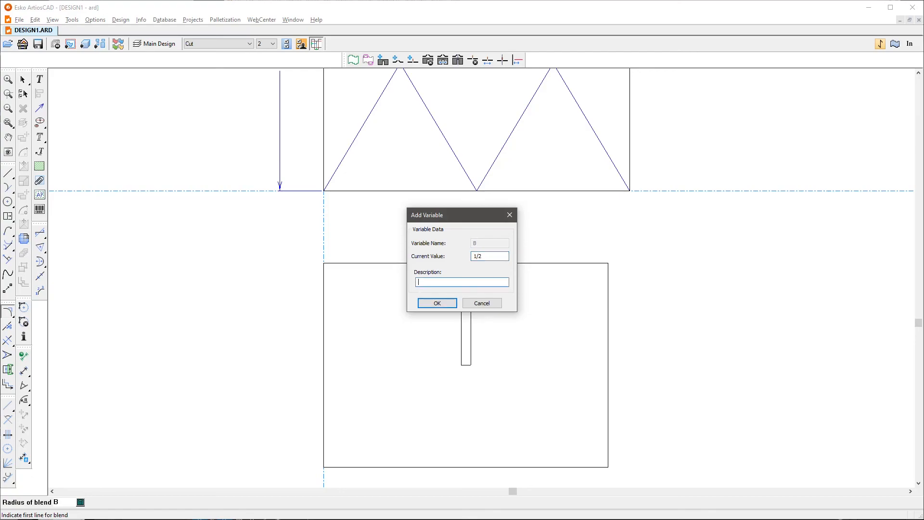
{"action": "type", "text": "Blend Radius"}
{"action": "left_click", "coordinate": [436, 302]}
Blend both upper corners of the slot with the panel's top edge
{"action": "left_click", "coordinate": [446, 263]}
{"action": "left_click", "coordinate": [461, 285]}
{"action": "left_click", "coordinate": [470, 289]}
{"action": "left_click", "coordinate": [487, 263]}
{"action": "key", "text": "Escape"}
Mirror a copy of the slotted panel about its right edge
{"action": "left_click_drag", "start_coordinate": [296, 245], "coordinate": [542, 485]}
{"action": "key", "text": "m"}
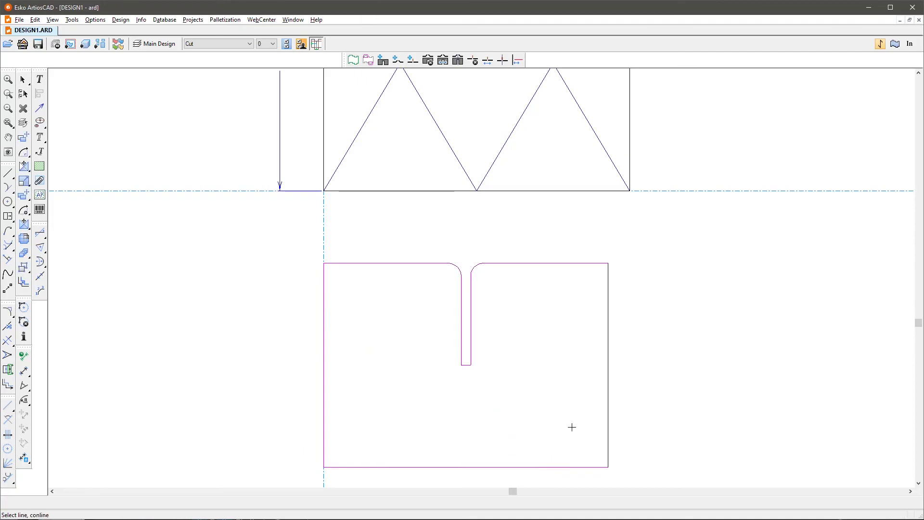
{"action": "left_click", "coordinate": [608, 341]}
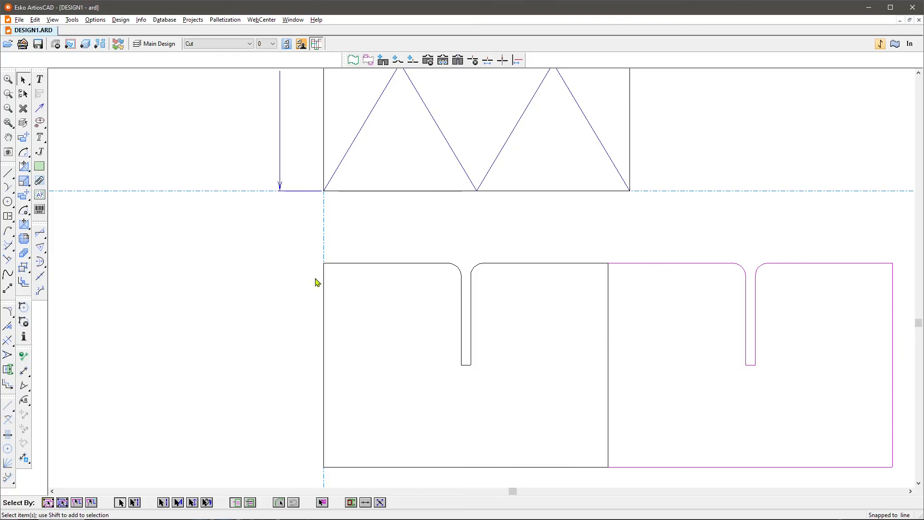
Change the shared vertical line between the two slotted panels to the Crease line type
{"action": "scroll", "coordinate": [315, 279], "scroll_direction": "down", "scroll_amount": 1}
{"action": "left_click_drag", "start_coordinate": [546, 368], "coordinate": [616, 402]}
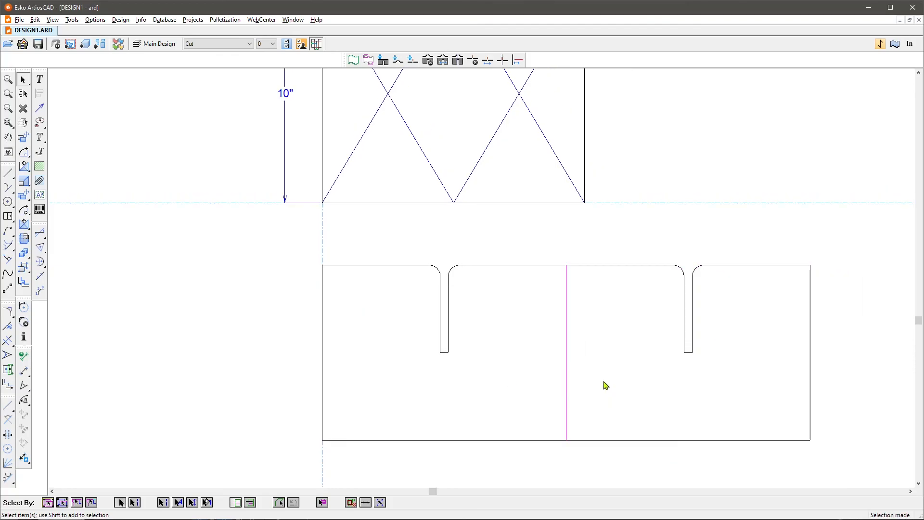
{"action": "key", "text": "alt+Return"}
{"action": "left_click", "coordinate": [456, 191]}
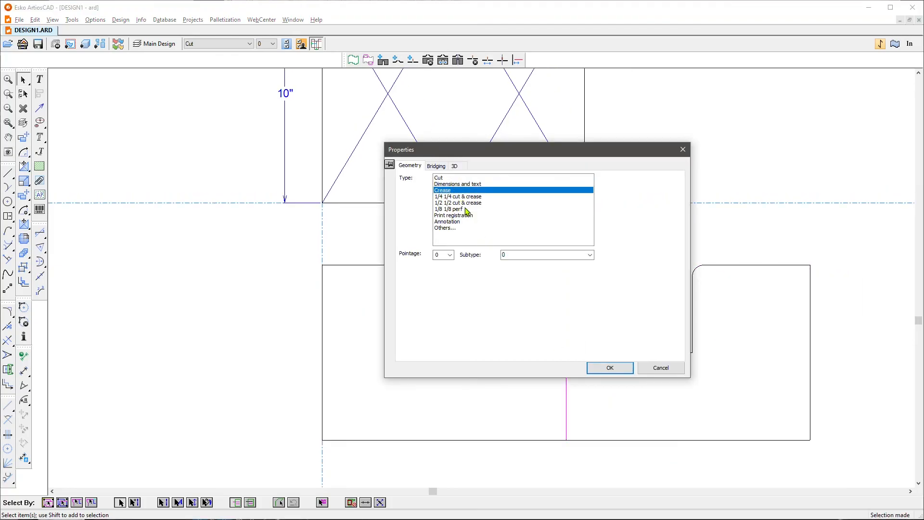
{"action": "left_click", "coordinate": [590, 368]}
Dimension the widths of both slotted panels below their bottom edge, using the existing Dimensions layer
{"action": "scroll", "coordinate": [469, 339], "scroll_direction": "down", "scroll_amount": 1}
{"action": "scroll", "coordinate": [513, 396], "scroll_direction": "down", "scroll_amount": 2}
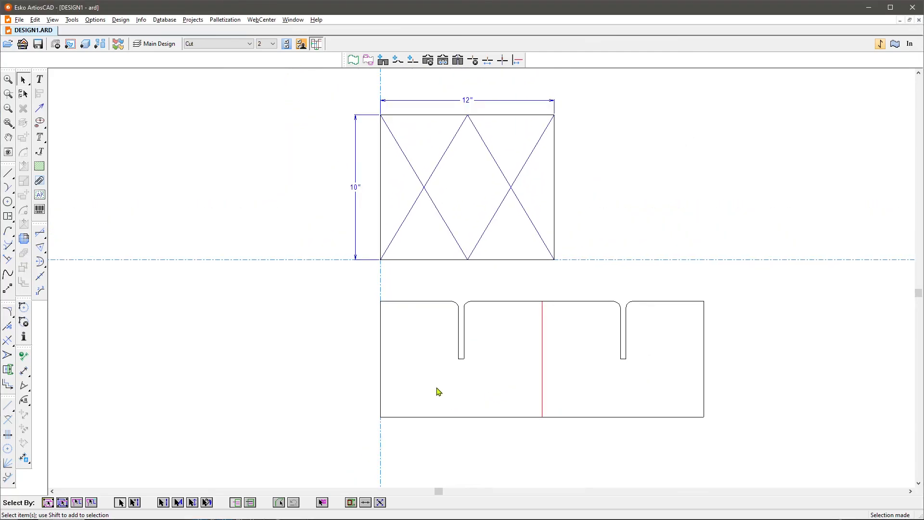
{"action": "left_click", "coordinate": [482, 288]}
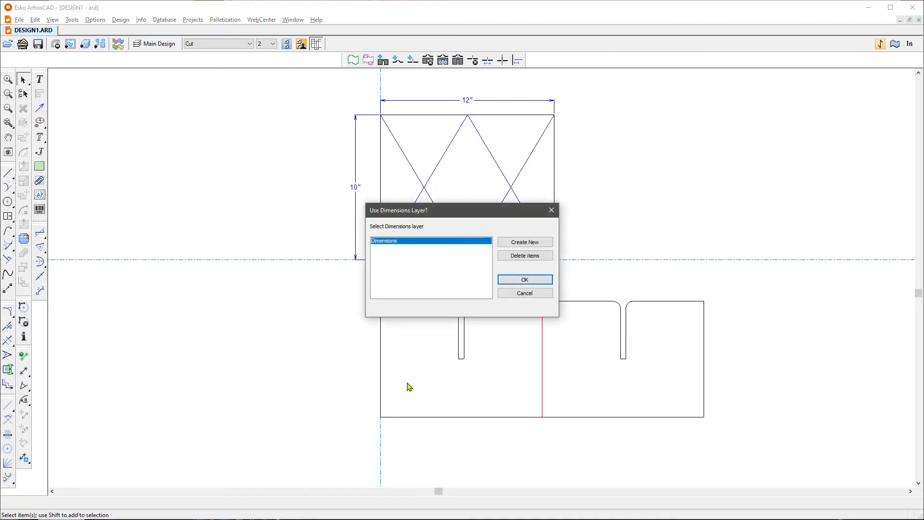
{"action": "left_click", "coordinate": [513, 281]}
{"action": "left_click", "coordinate": [381, 402]}
{"action": "left_click", "coordinate": [542, 399]}
{"action": "left_click", "coordinate": [703, 398]}
{"action": "left_click", "coordinate": [724, 437]}
Dimension the divider's height and place the dimension outside its left edge
{"action": "left_click", "coordinate": [398, 301]}
{"action": "left_click", "coordinate": [390, 417]}
{"action": "left_click", "coordinate": [390, 359]}
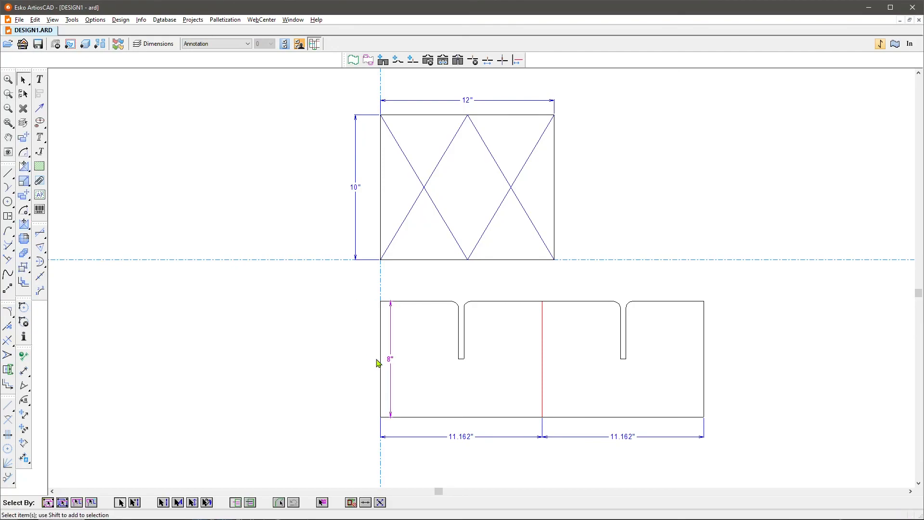
{"action": "left_click", "coordinate": [344, 359]}
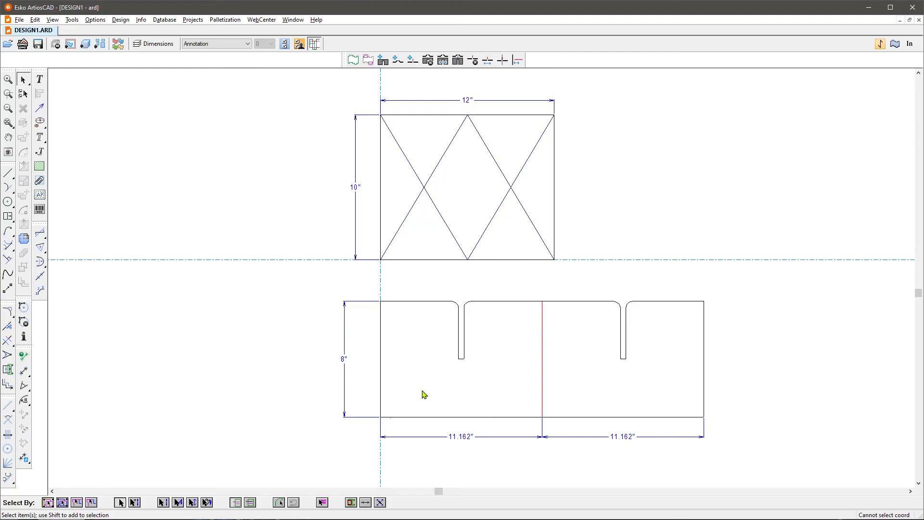
Dimension the distance from the left slot's centre to the crease and the divider's overall width below the panel widths
{"action": "key", "text": "d"}
{"action": "left_click", "coordinate": [542, 377]}
{"action": "left_click", "coordinate": [460, 359]}
{"action": "left_click", "coordinate": [489, 382]}
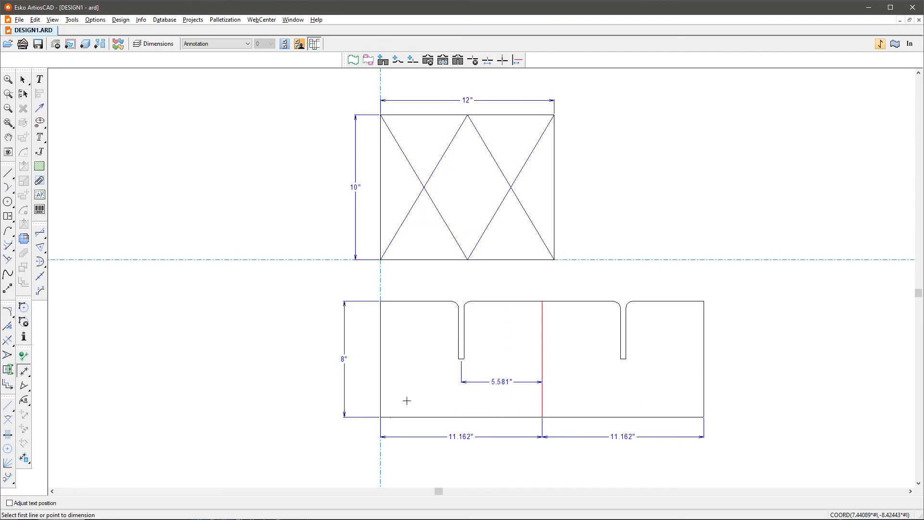
{"action": "left_click", "coordinate": [380, 395]}
{"action": "left_click", "coordinate": [704, 398]}
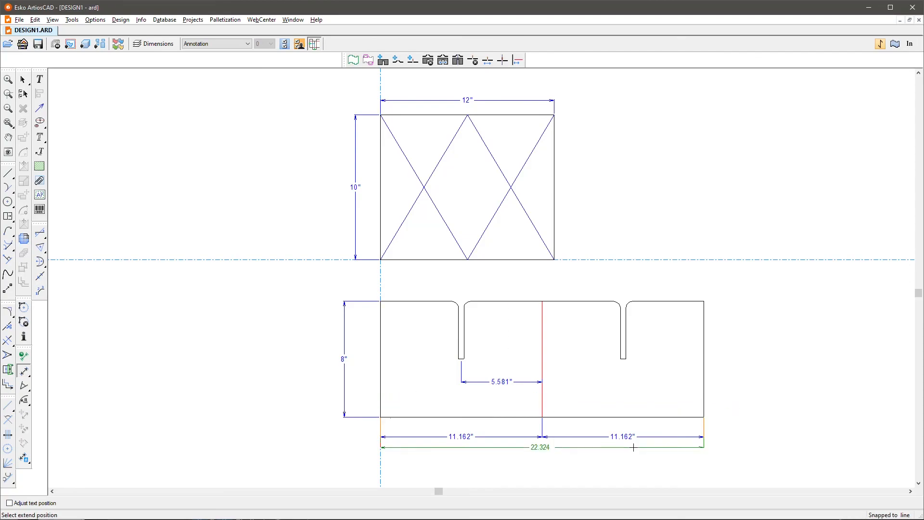
{"action": "left_click", "coordinate": [619, 459]}
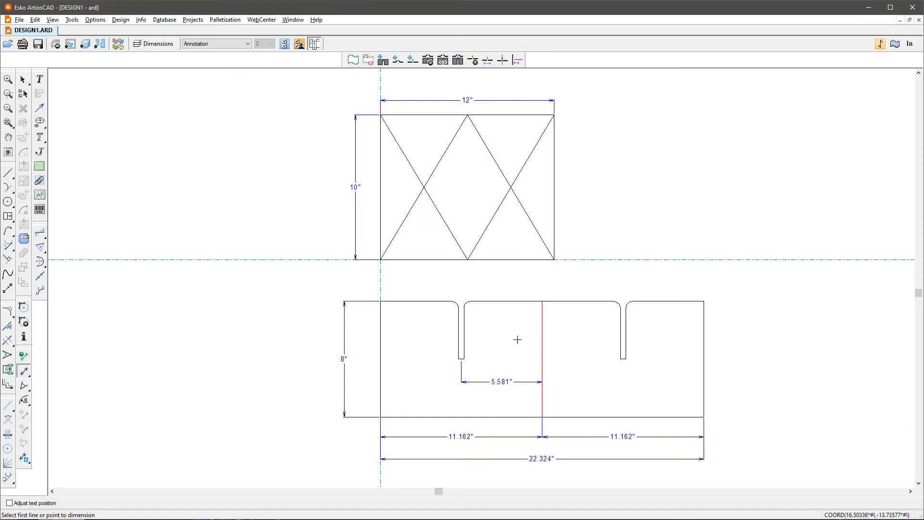
Add a radius dimension to the left corner blend of the right slot, placed above the panel
{"action": "left_click", "coordinate": [24, 400]}
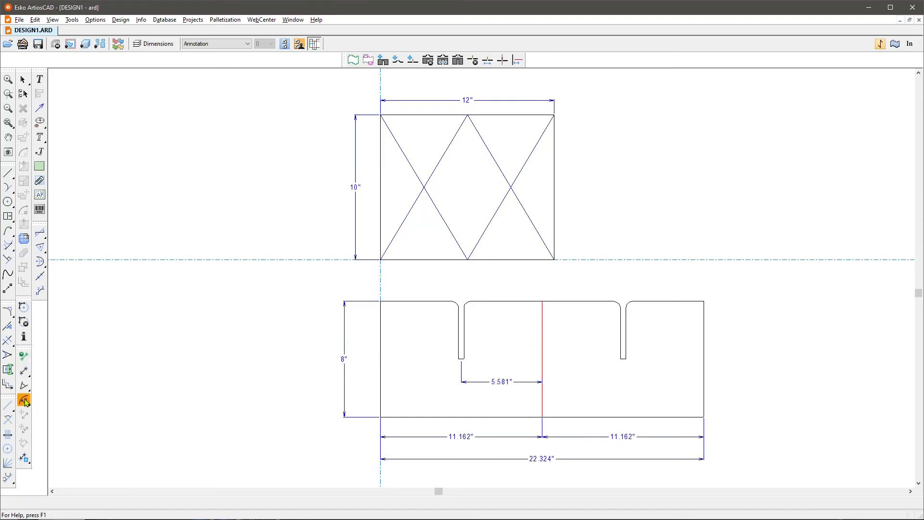
{"action": "left_click", "coordinate": [618, 303]}
{"action": "left_click", "coordinate": [642, 281]}
{"action": "key", "text": "Escape"}
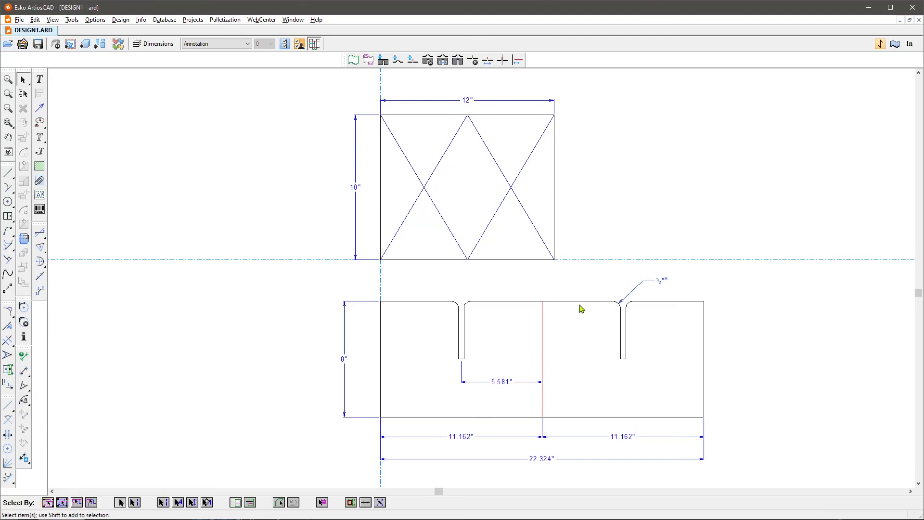
Dimension the diagonal segment in the top view from the bottom edge's midpoint to the left crossing point
{"action": "key", "text": "d"}
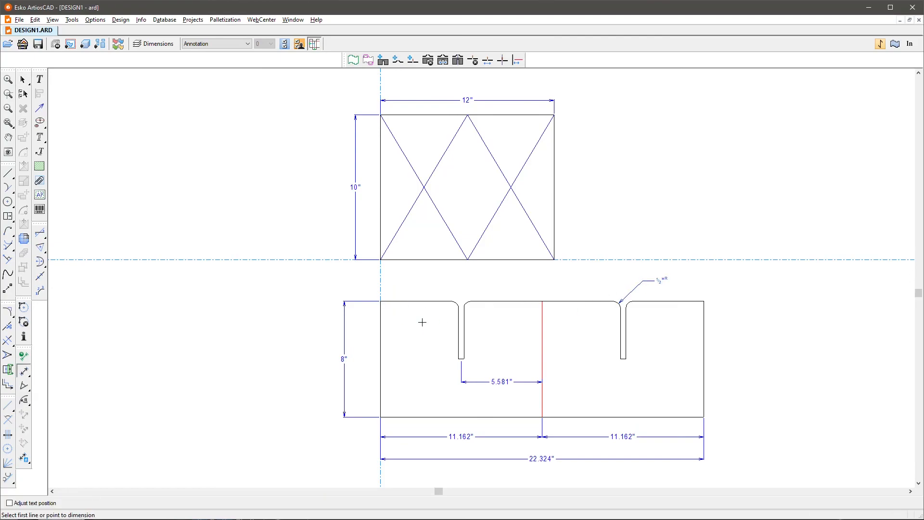
{"action": "left_click", "coordinate": [467, 259]}
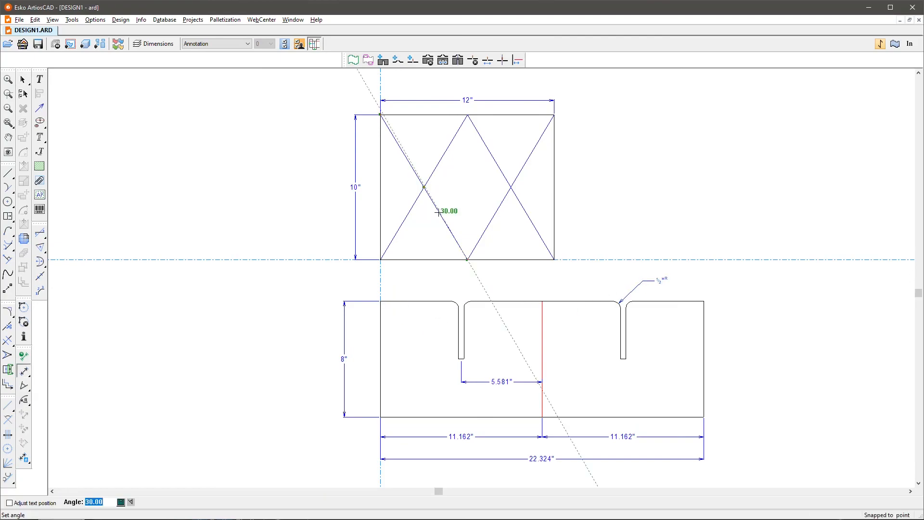
{"action": "left_click", "coordinate": [423, 186]}
{"action": "left_click", "coordinate": [456, 199]}
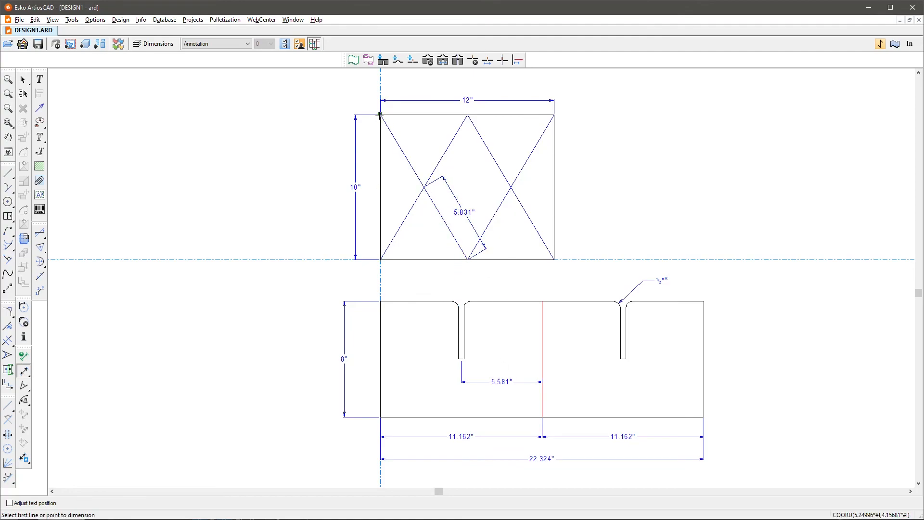
Dimension the full diagonal in the top view from the top edge's midpoint to the bottom-right corner, placed outside the box
{"action": "left_click", "coordinate": [467, 114]}
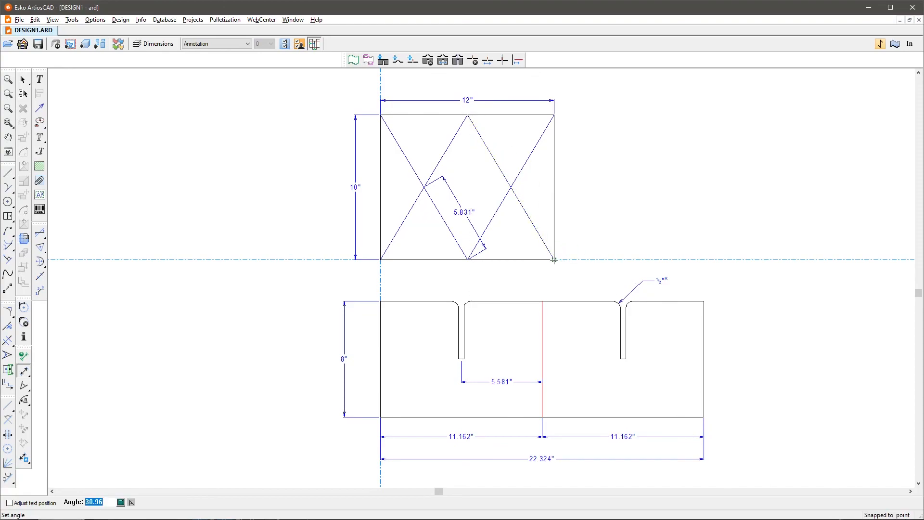
{"action": "left_click", "coordinate": [554, 259]}
{"action": "left_click", "coordinate": [575, 188]}
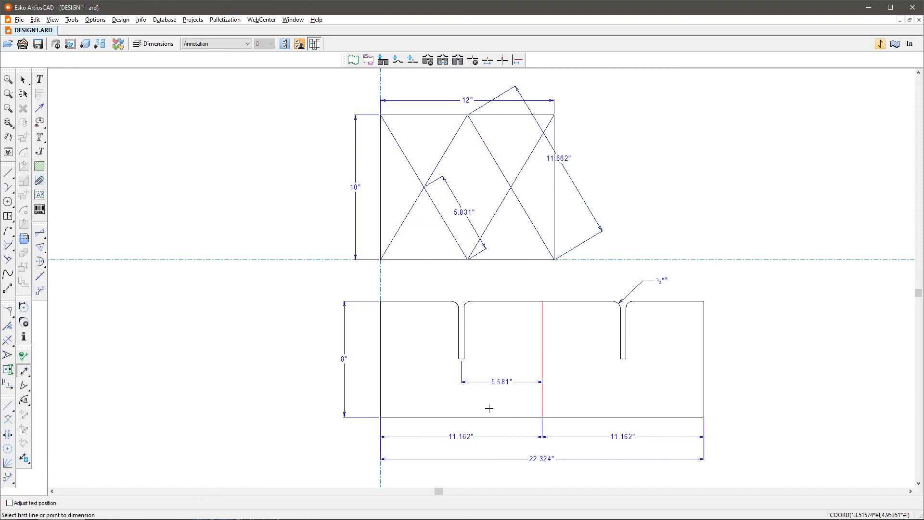
{"action": "key", "text": "Escape"}
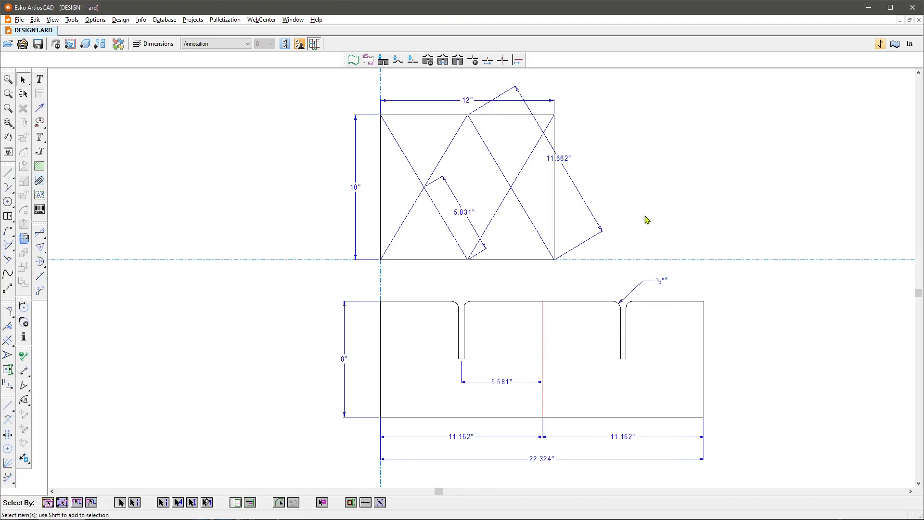
Move the top view's overall length dimension farther above the box
{"action": "scroll", "coordinate": [532, 233], "scroll_direction": "down", "scroll_amount": 1}
{"action": "left_click_drag", "start_coordinate": [476, 121], "coordinate": [477, 97]}
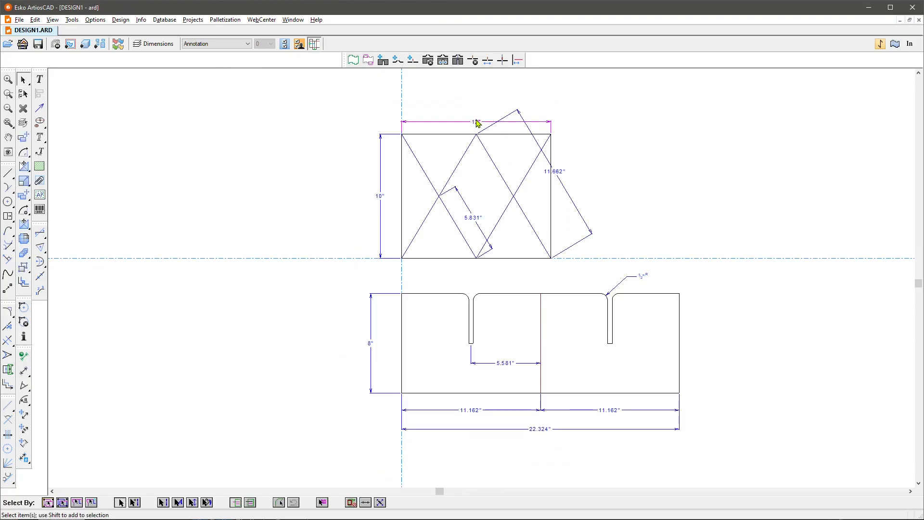
{"action": "left_click", "coordinate": [659, 143]}
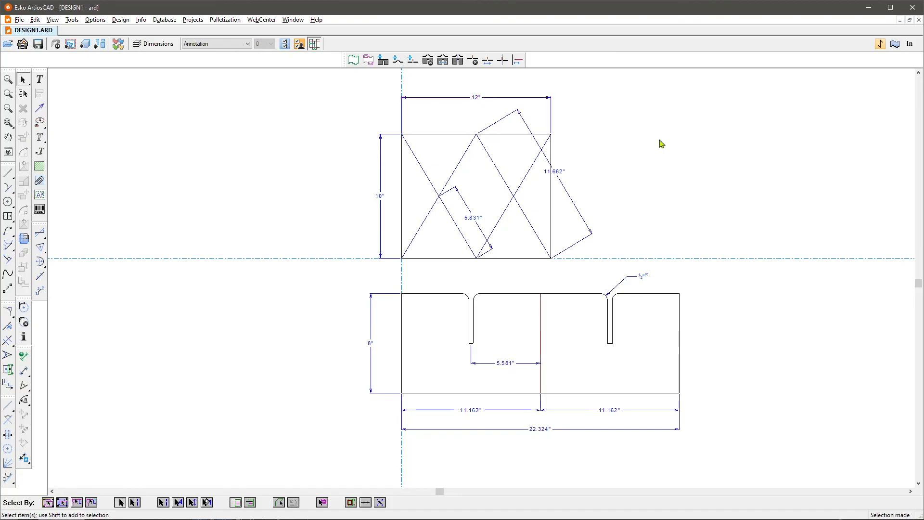
Rebuild the design with L 38, W 12, D 24 and B .75
{"action": "scroll", "coordinate": [698, 195], "scroll_direction": "up", "scroll_amount": 1}
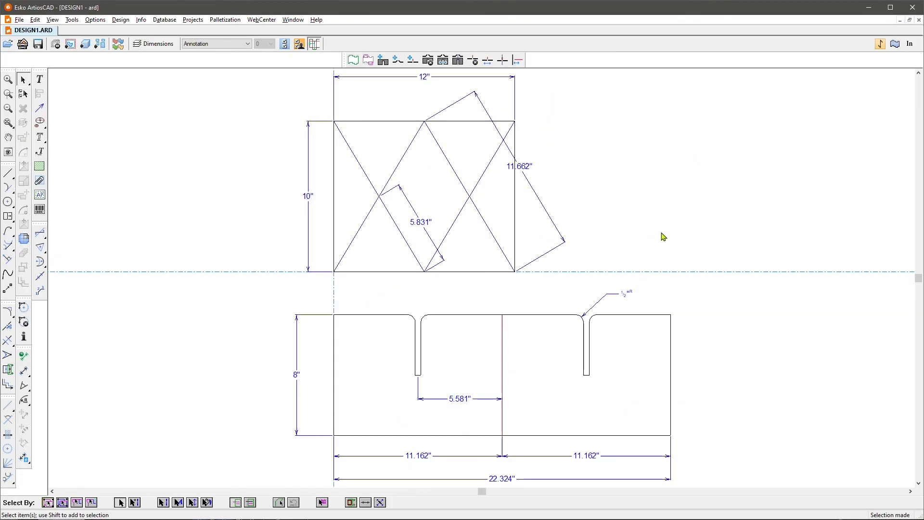
{"action": "key", "text": "ctrl+b"}
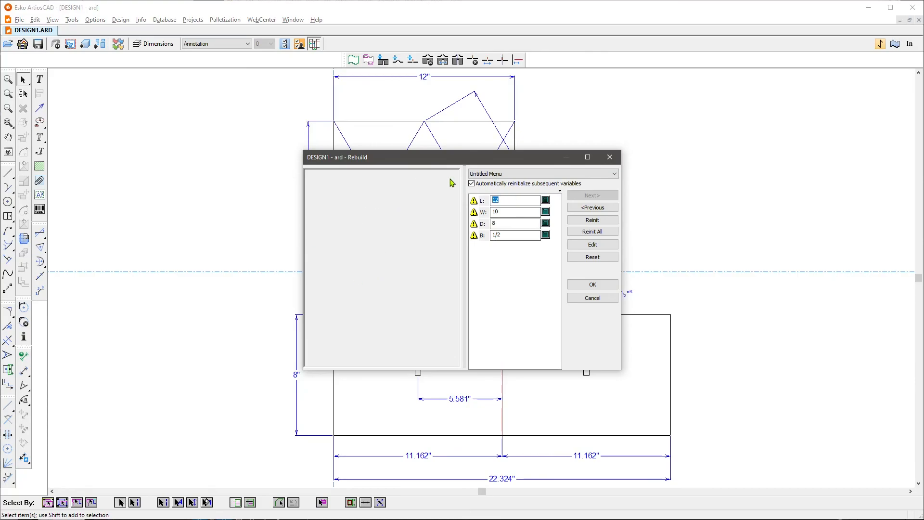
{"action": "mouse_move", "coordinate": [455, 157]}
{"action": "left_mouse_down"}
{"action": "mouse_move", "coordinate": [664, 215]}
{"action": "mouse_move", "coordinate": [538, 199]}
{"action": "mouse_move", "coordinate": [600, 229]}
{"action": "left_mouse_up"}
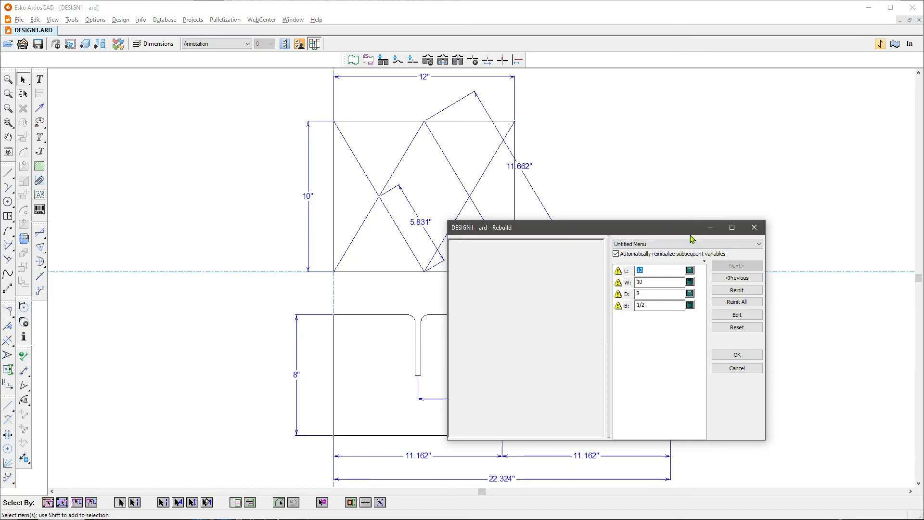
{"action": "type", "text": "38"}
{"action": "key", "text": "Tab"}
{"action": "type", "text": "12"}
{"action": "key", "text": "Tab"}
{"action": "type", "text": "24"}
{"action": "key", "text": "Tab"}
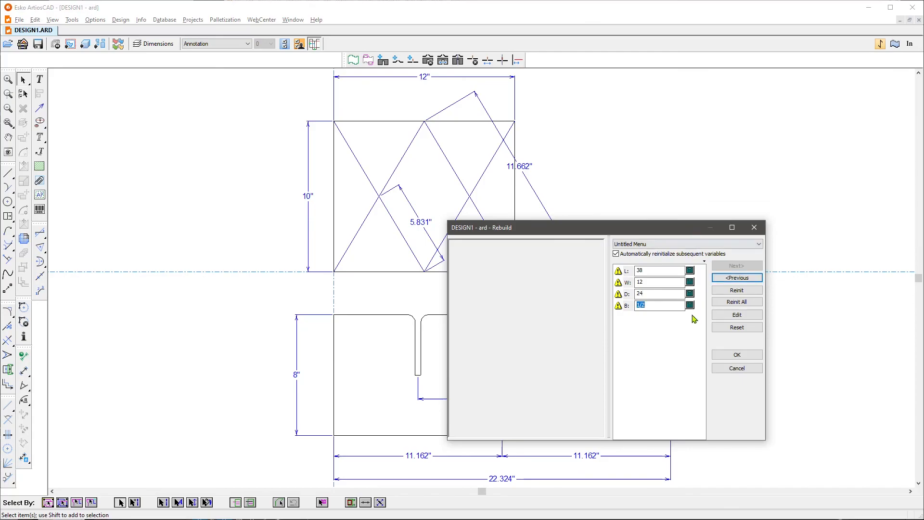
{"action": "type", "text": ".75"}
{"action": "left_click", "coordinate": [732, 355]}
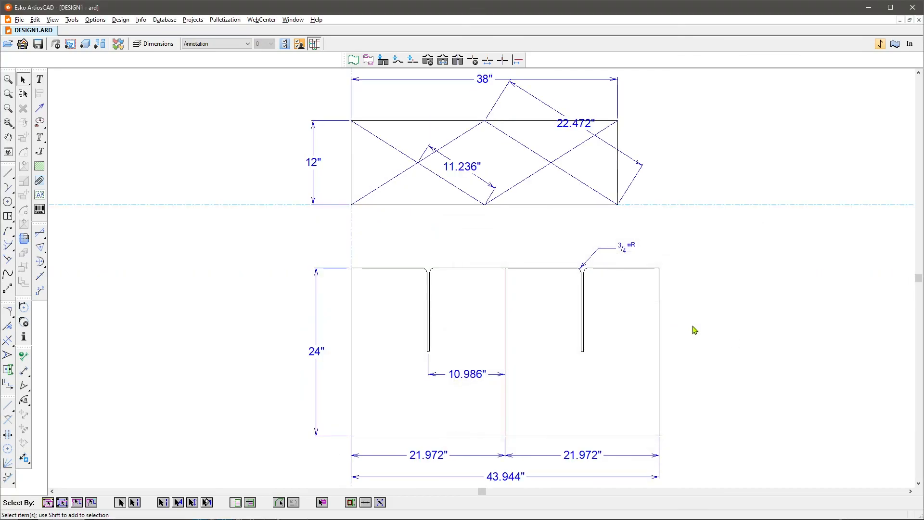